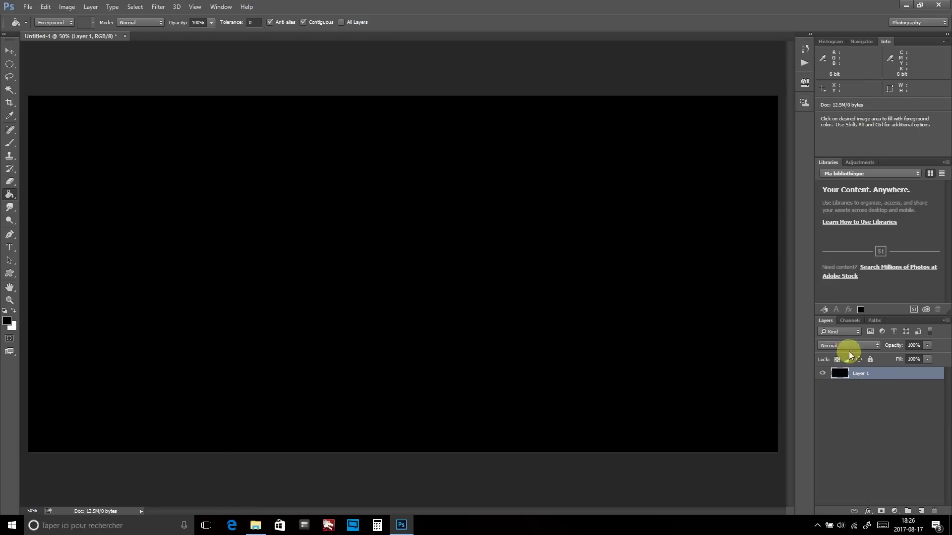
Fill an elliptical selection about 30.5 by 9.7 units in the middle of the black layer with white, and deselect it
click(10, 65)
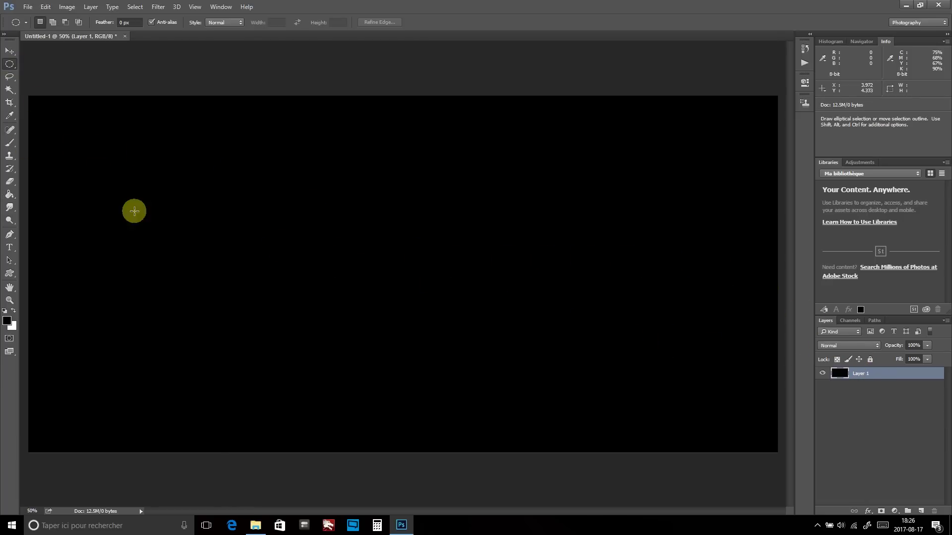
drag(158, 195, 700, 371)
click(13, 311)
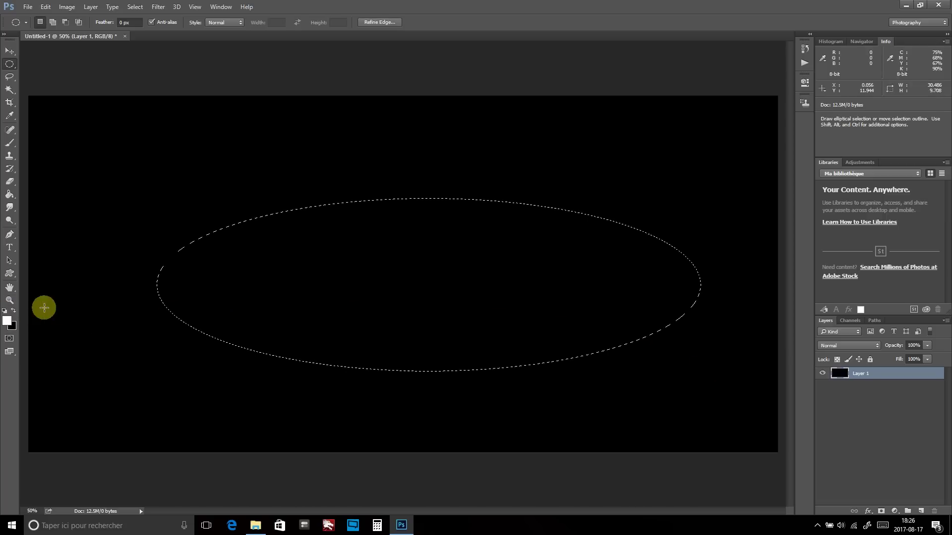
click(10, 194)
click(338, 255)
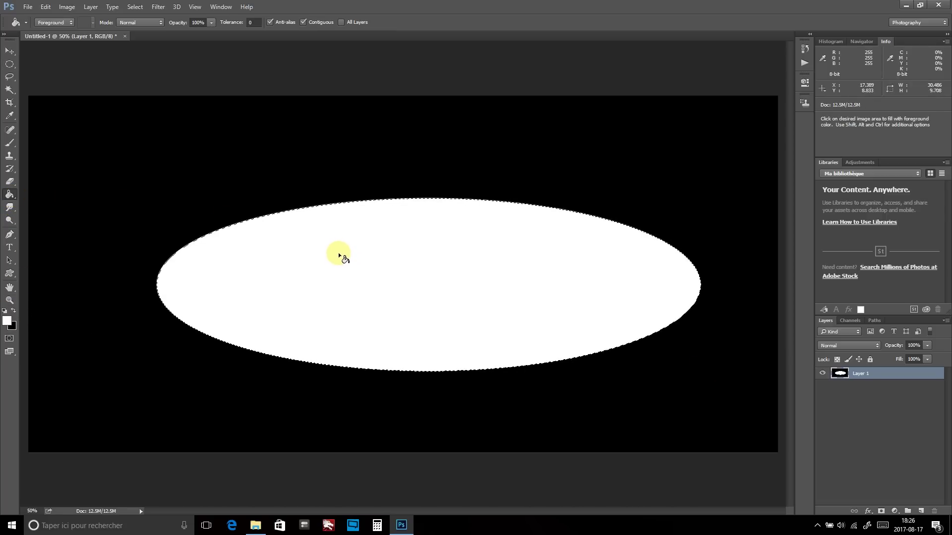
key(ctrl+d)
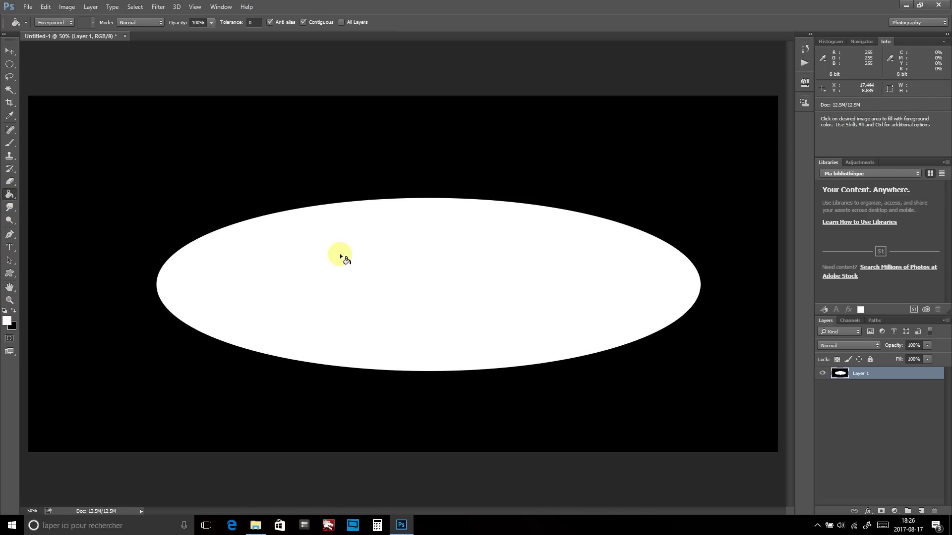
Apply a Gaussian Blur with a radius of about 316 pixels to the white ellipse
click(159, 7)
mouse_move(177, 118)
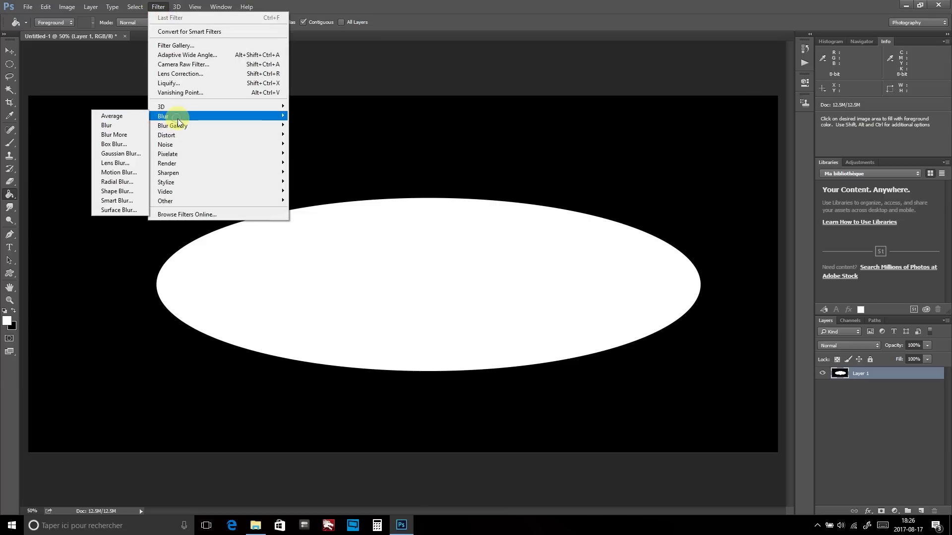
click(121, 153)
drag(563, 284, 608, 287)
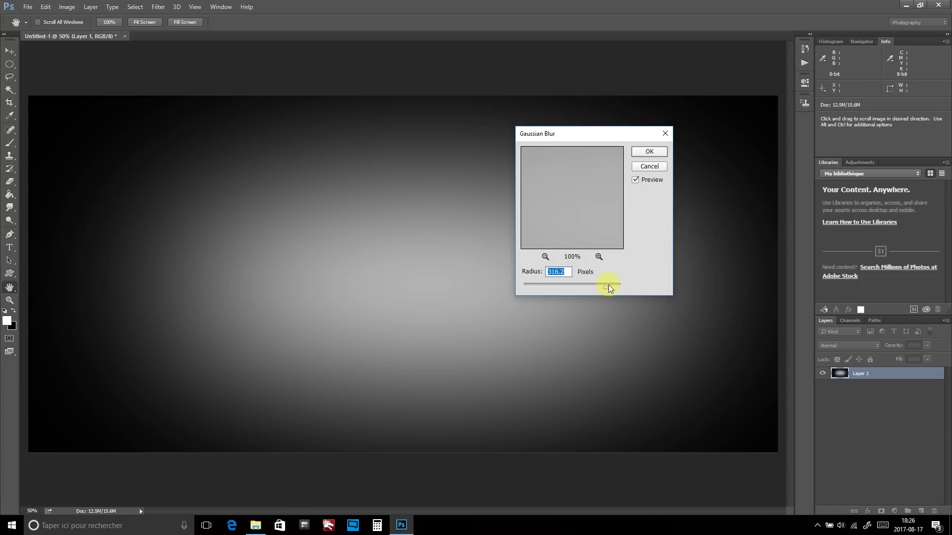
click(650, 152)
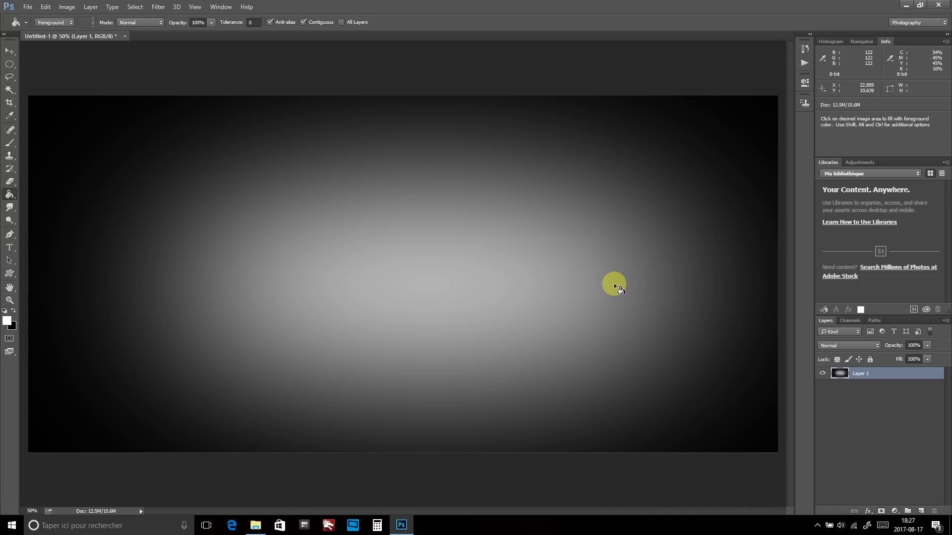
Add a new empty layer above the blurred one and display the grid over the canvas
key(ctrl+shift+alt+n)
click(194, 6)
mouse_move(234, 170)
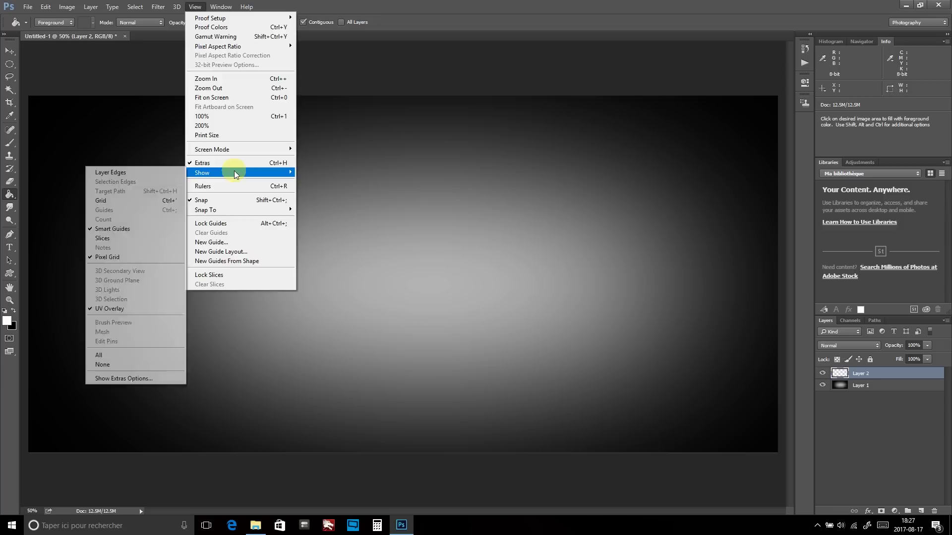
click(111, 204)
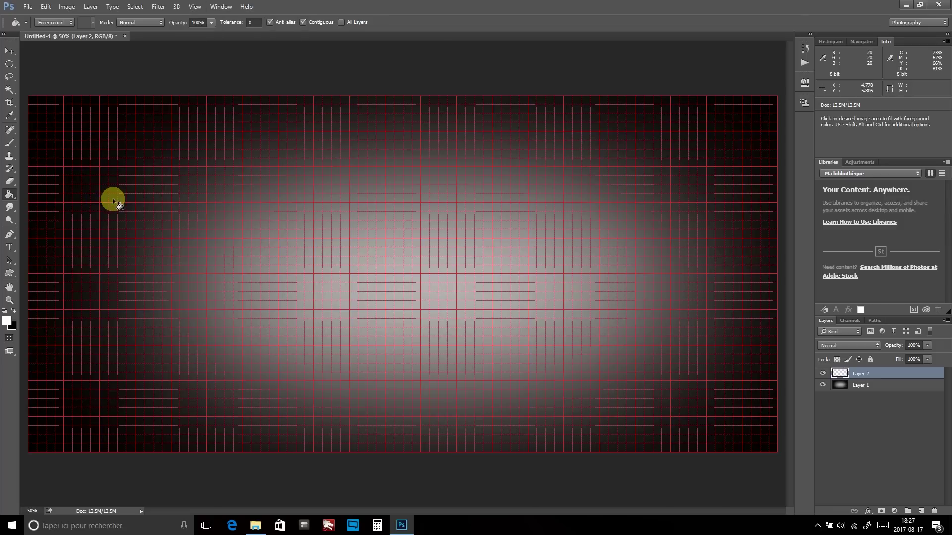
Make a centred elliptical selection 38 by 16 units aligned to the grid, and hide the grid
click(9, 65)
drag(63, 131, 738, 417)
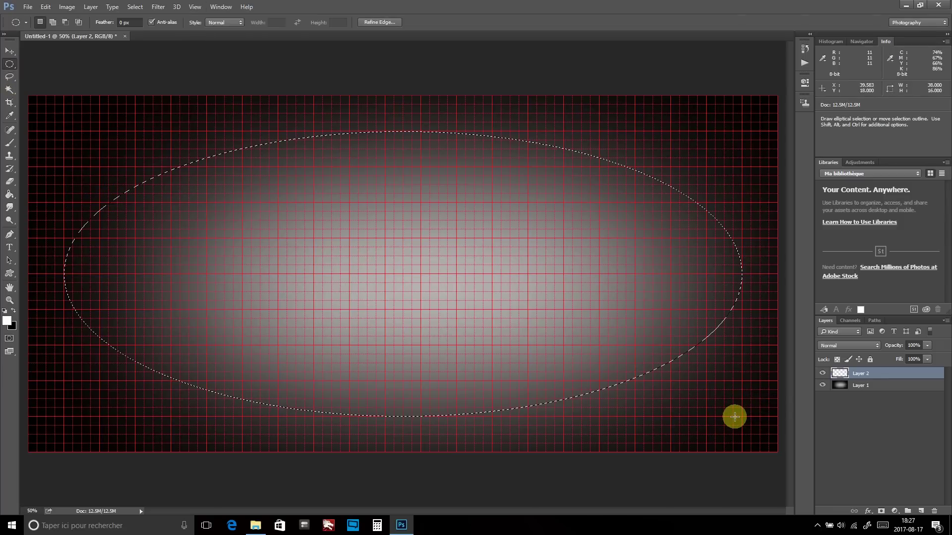
click(195, 7)
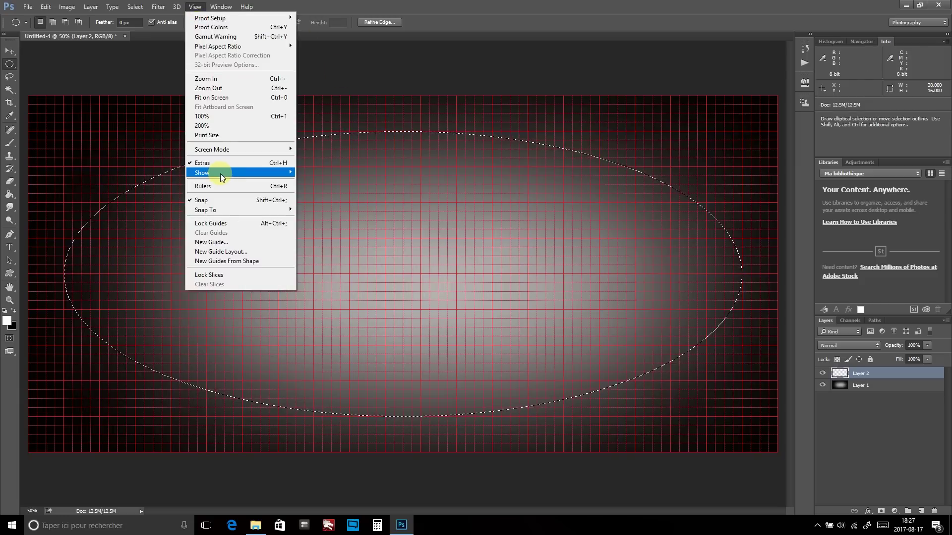
mouse_move(220, 173)
click(132, 203)
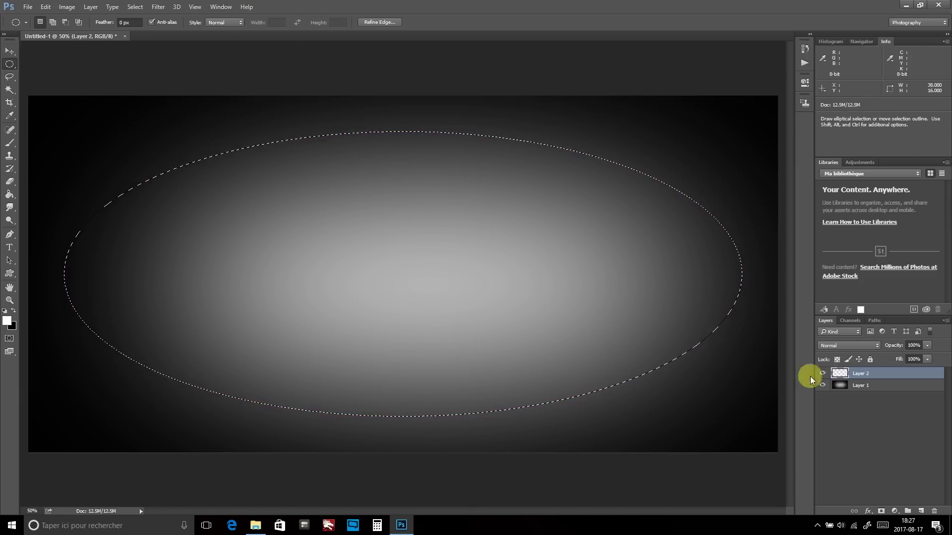
Invert the elliptical selection and fill the area outside the ellipse with white on Layer 2
click(134, 7)
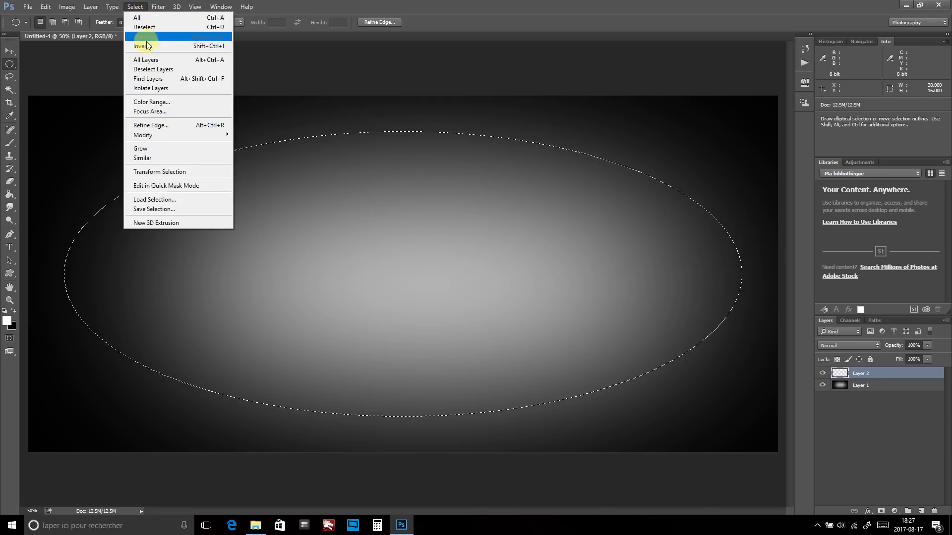
click(157, 45)
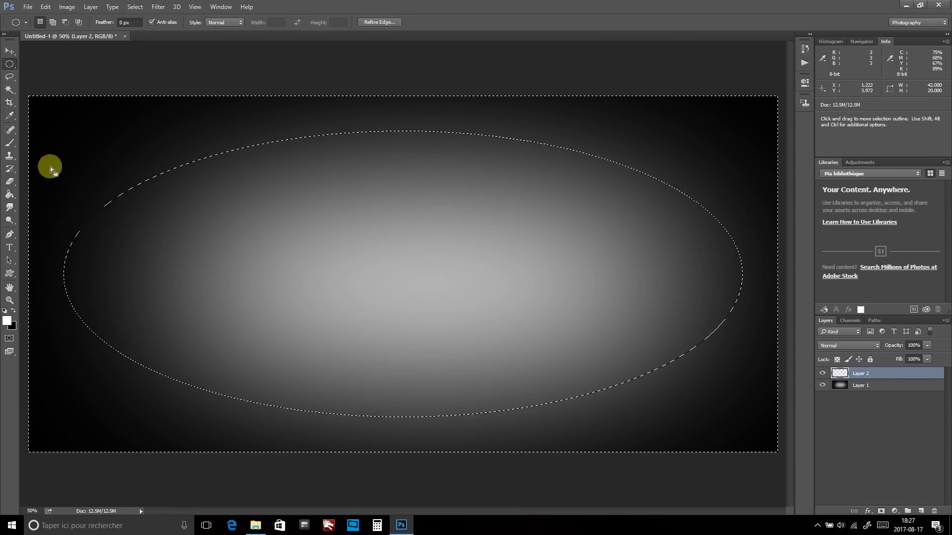
key(g)
click(112, 126)
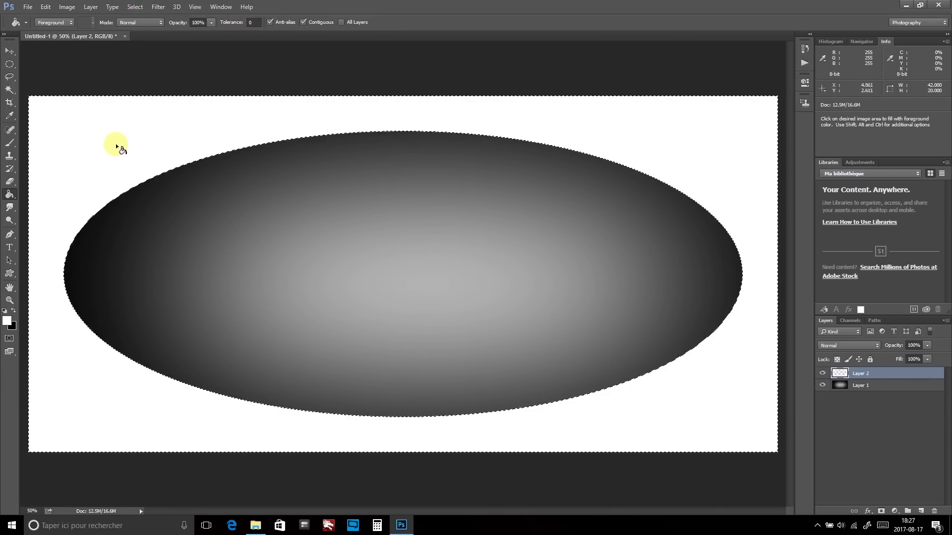
Invert the selection back to the ellipse and contract it by 30 pixels
click(134, 7)
click(156, 47)
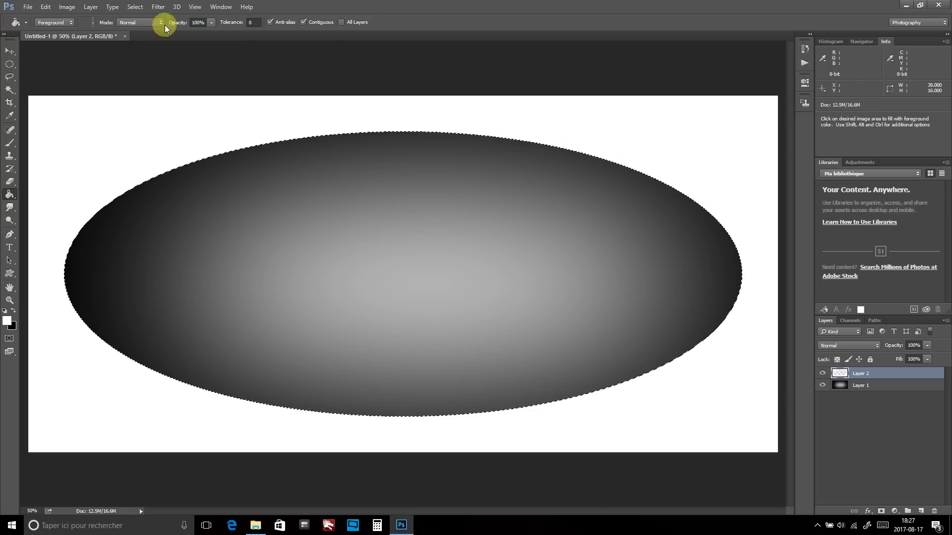
click(135, 7)
mouse_move(157, 136)
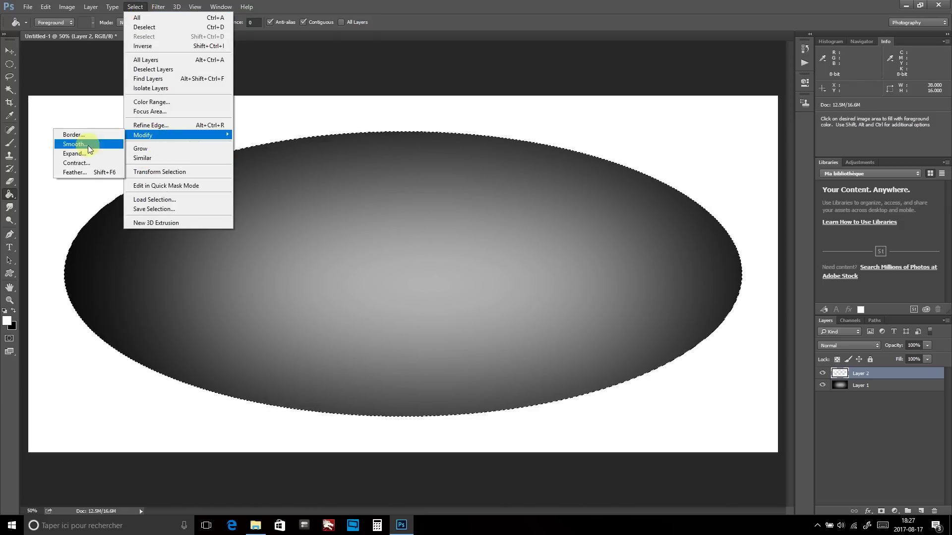
click(96, 159)
text(30)
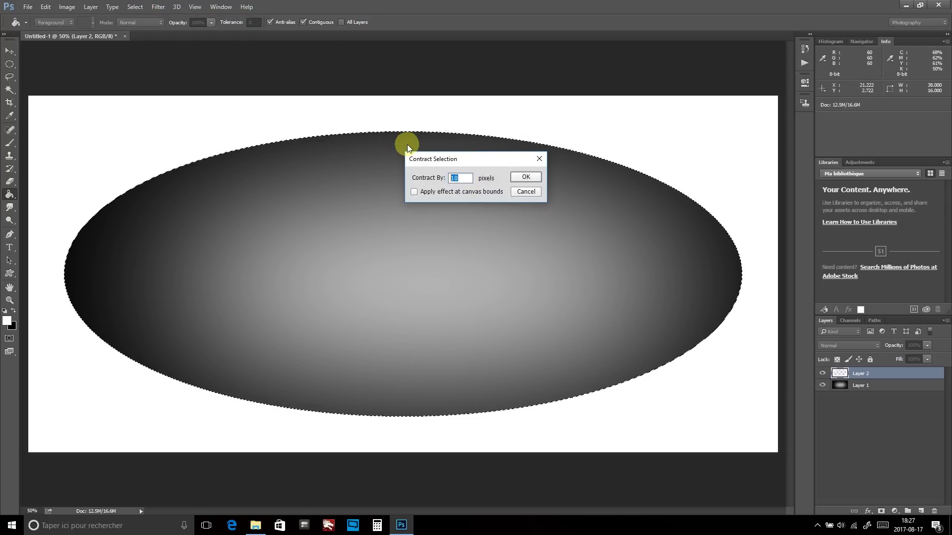
key(Return)
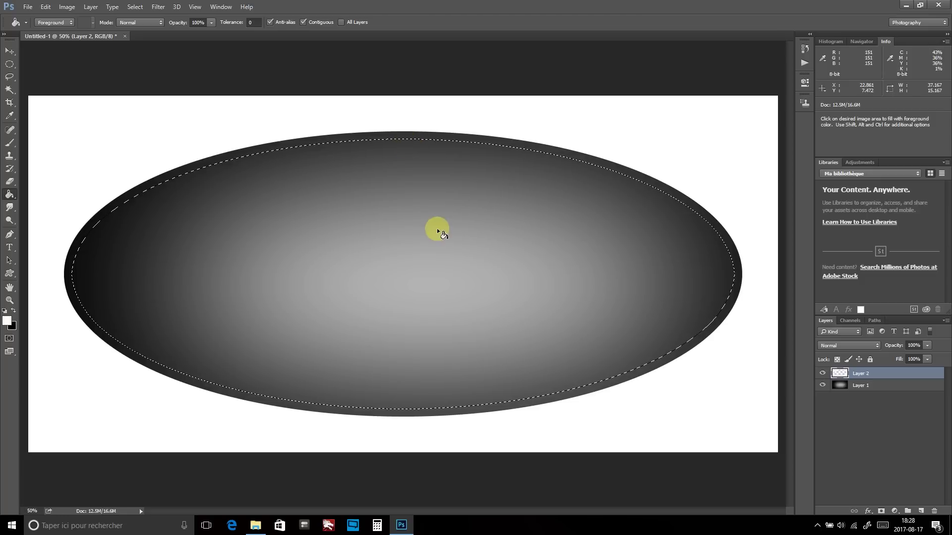
Contract the elliptical selection by another 10 pixels
click(134, 7)
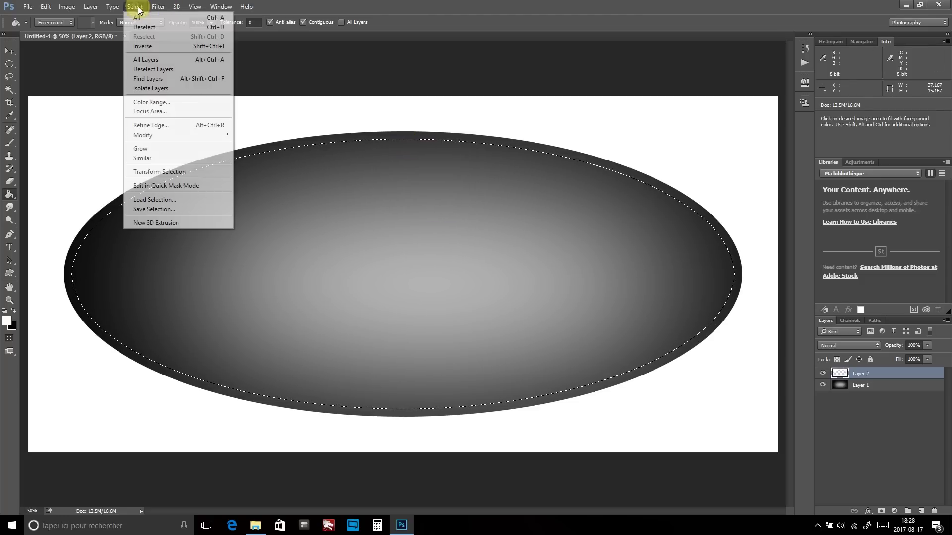
mouse_move(159, 135)
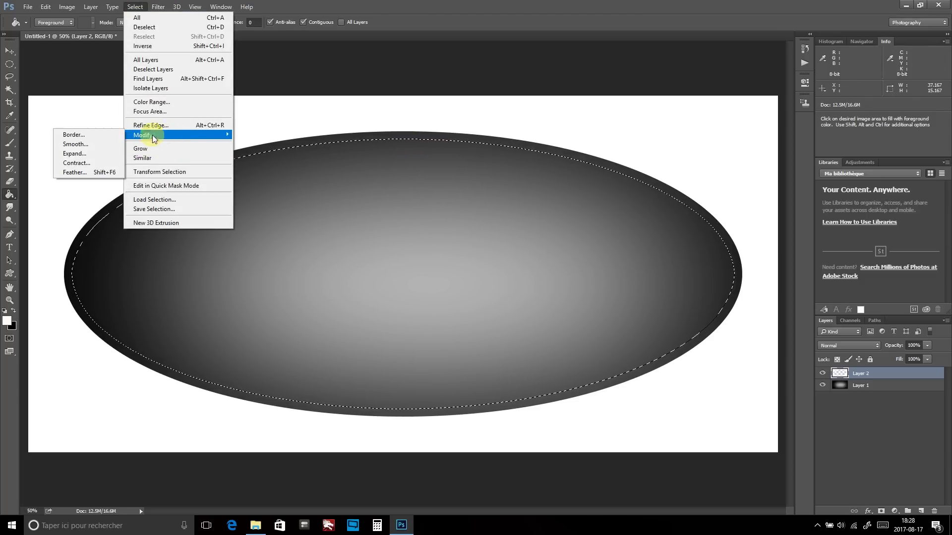
click(79, 162)
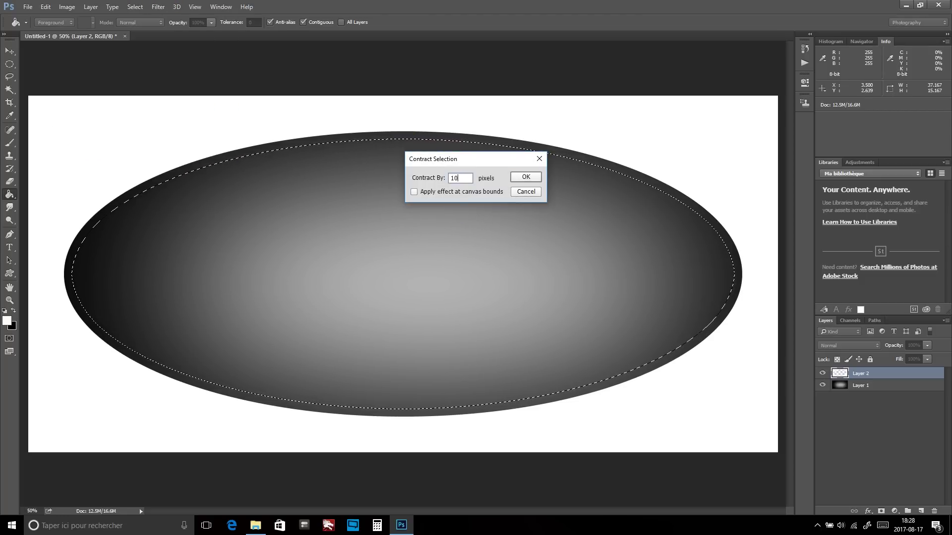
key(Return)
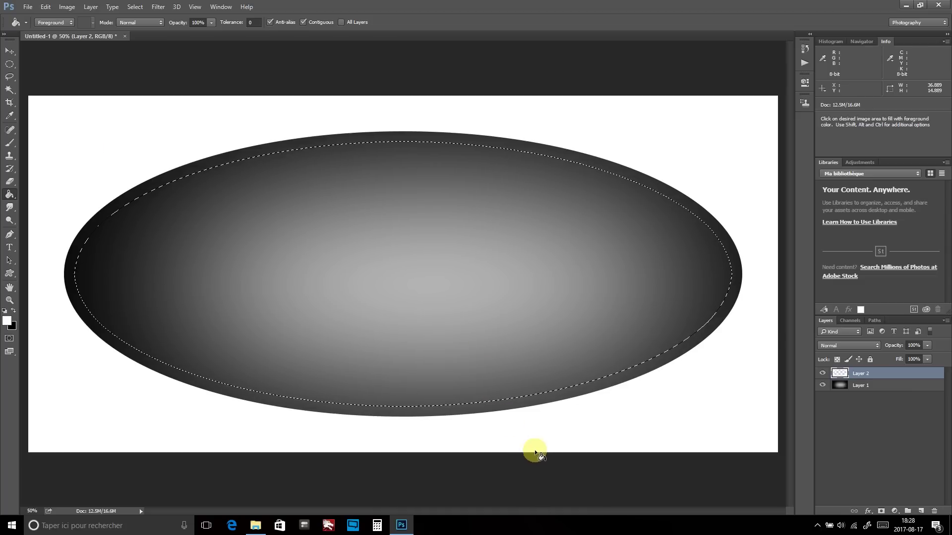
On a new layer, fill the area outside the contracted ellipse with black, and move that layer beneath the white frame on Layer 2
click(91, 6)
mouse_move(100, 20)
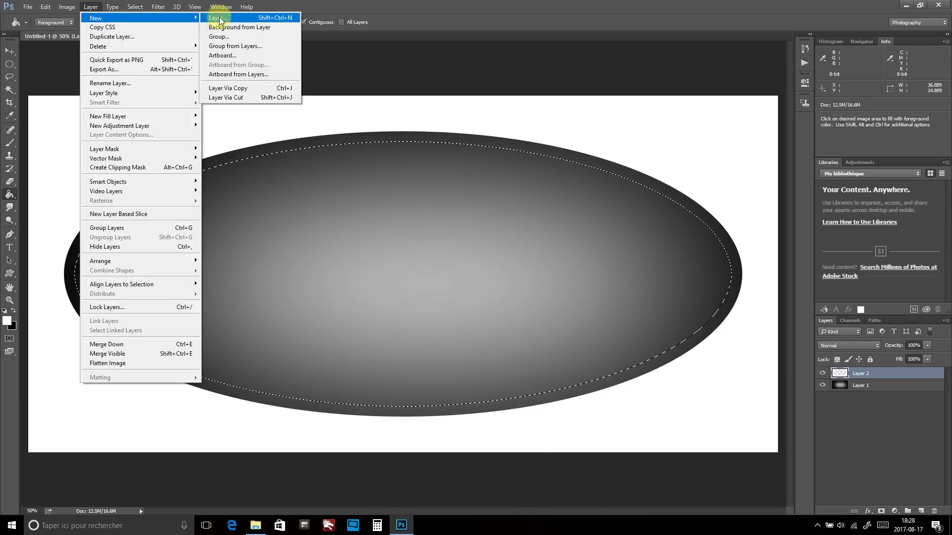
click(219, 17)
click(560, 164)
click(13, 311)
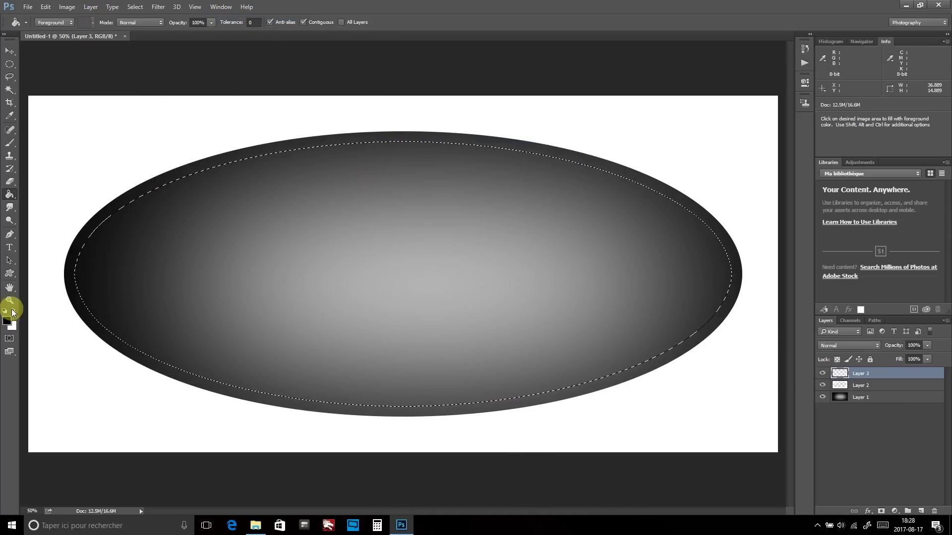
click(140, 7)
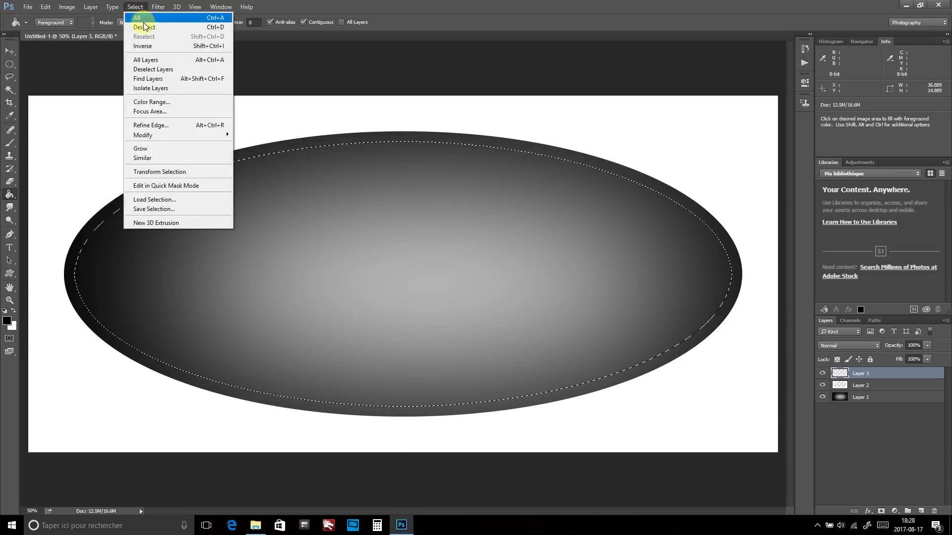
click(160, 45)
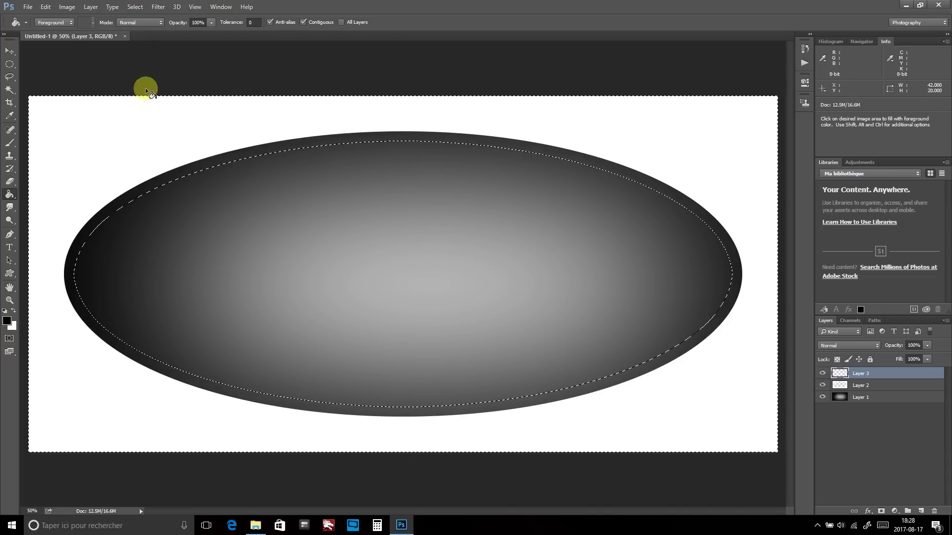
click(144, 186)
drag(867, 375, 879, 397)
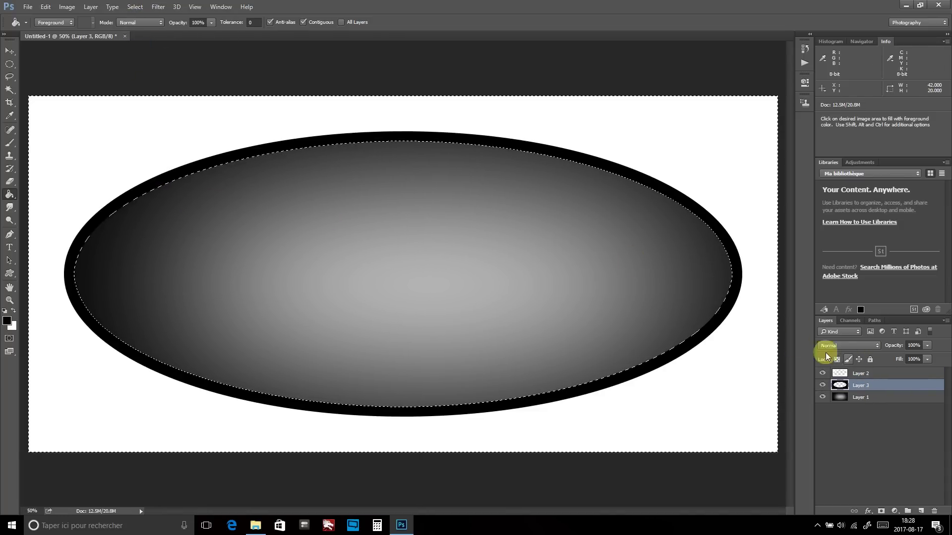
key(ctrl+d)
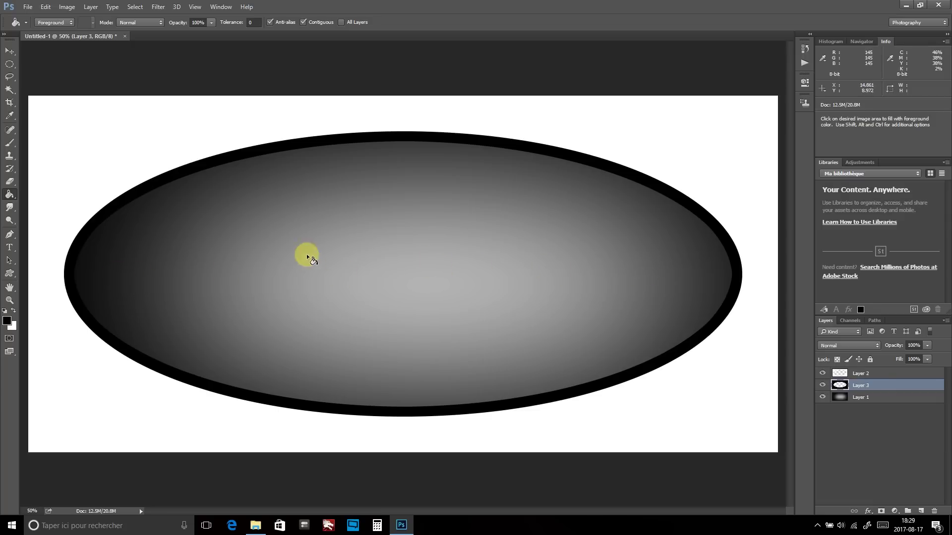
Brighten the dark areas of the blurred gradient on Layer 1 with an Exposure adjustment
click(863, 400)
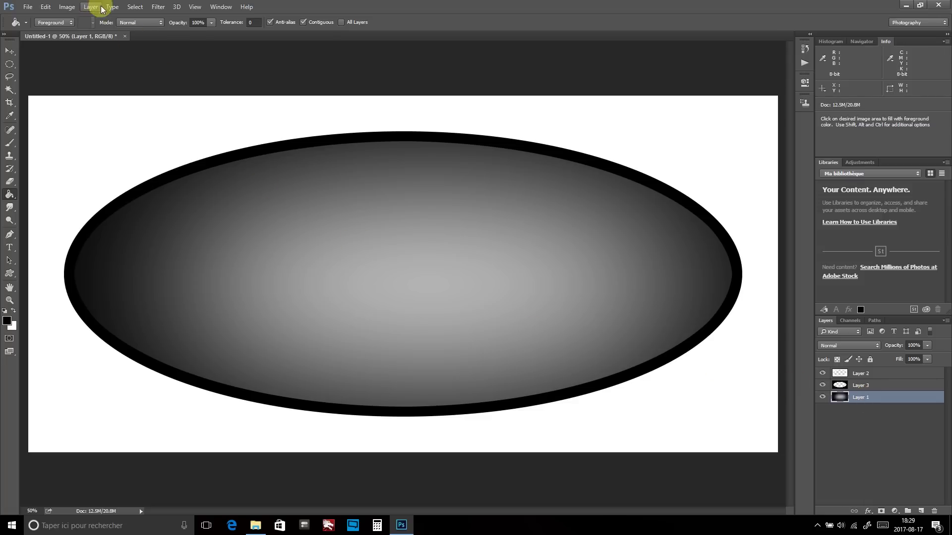
click(67, 6)
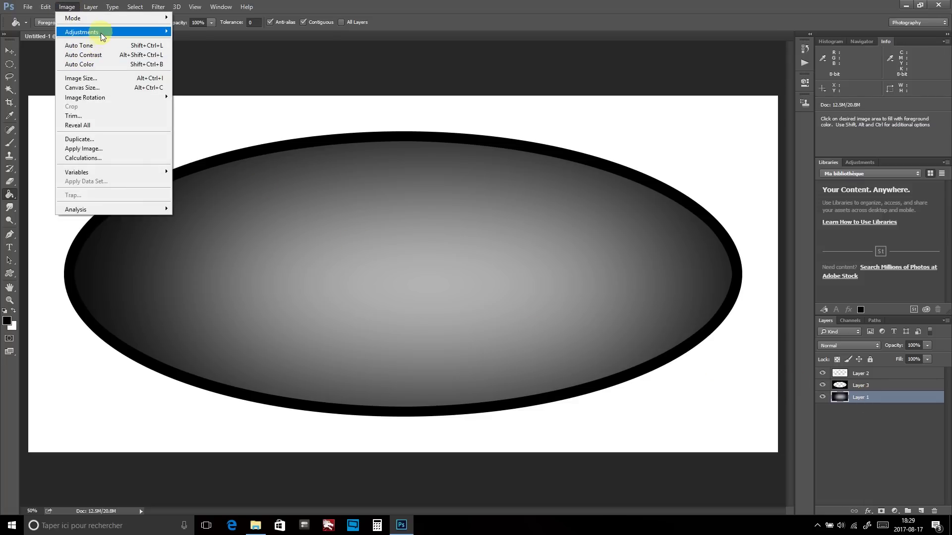
mouse_move(102, 32)
click(228, 59)
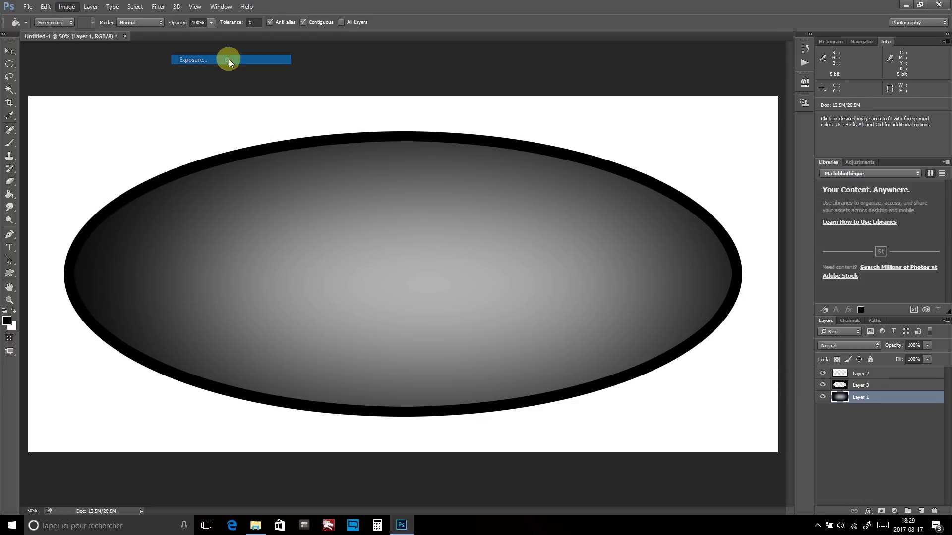
drag(614, 230, 626, 233)
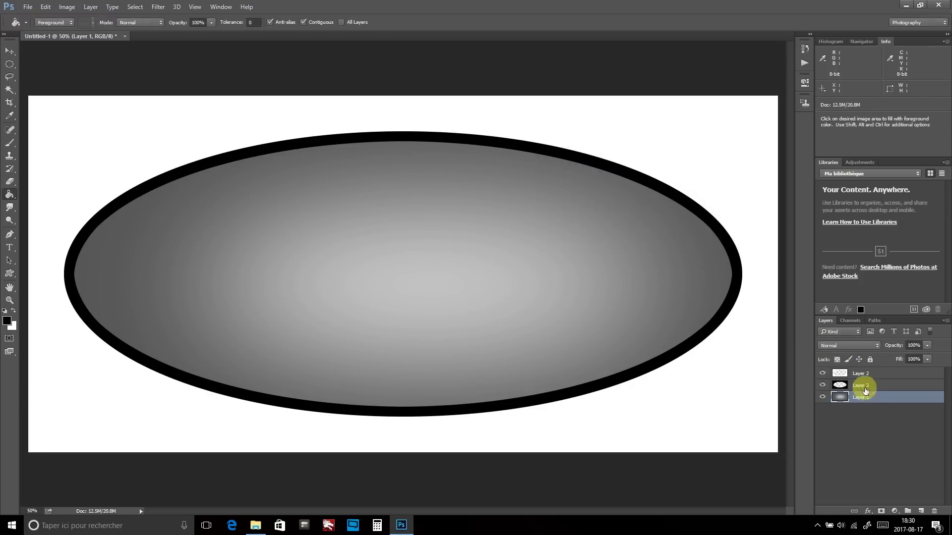
Duplicate Layer 1 and place the copy above all the other layers
right_click(867, 399)
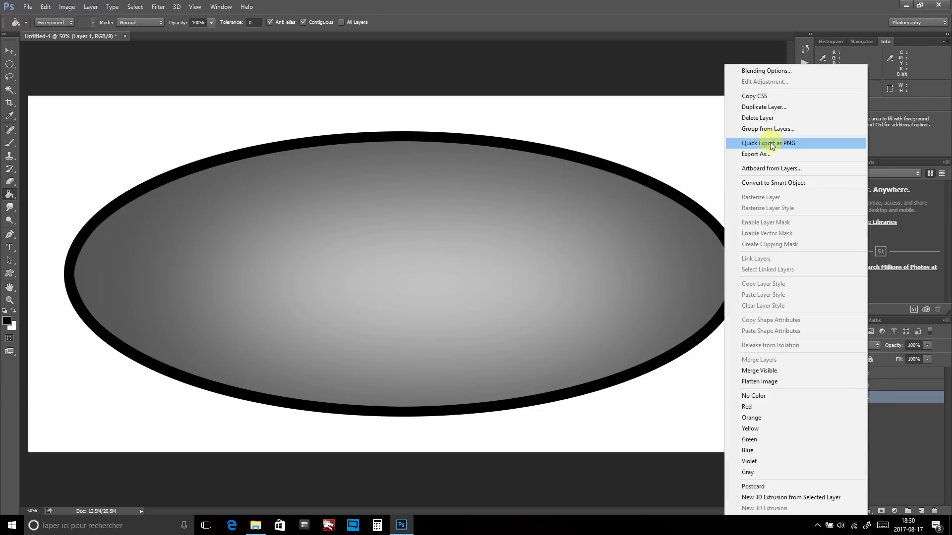
click(778, 107)
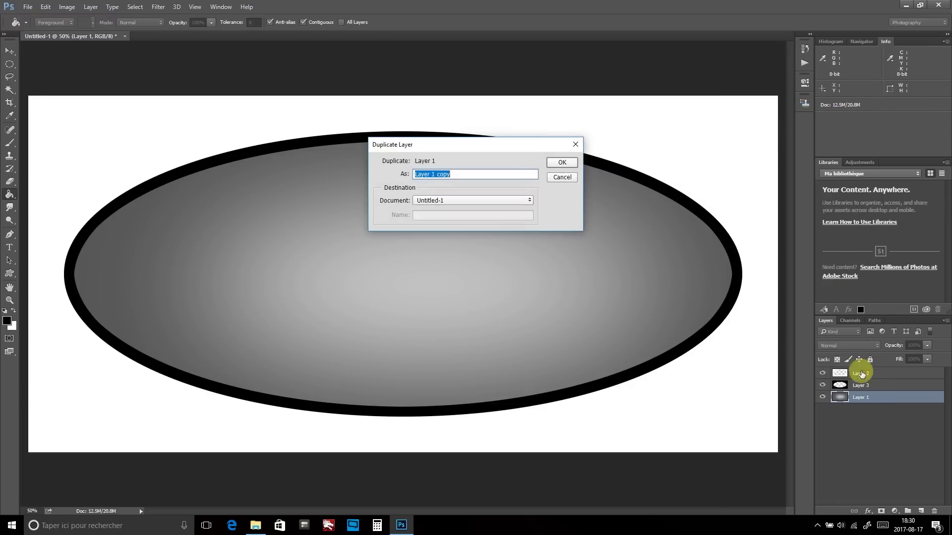
click(565, 162)
drag(876, 368, 877, 369)
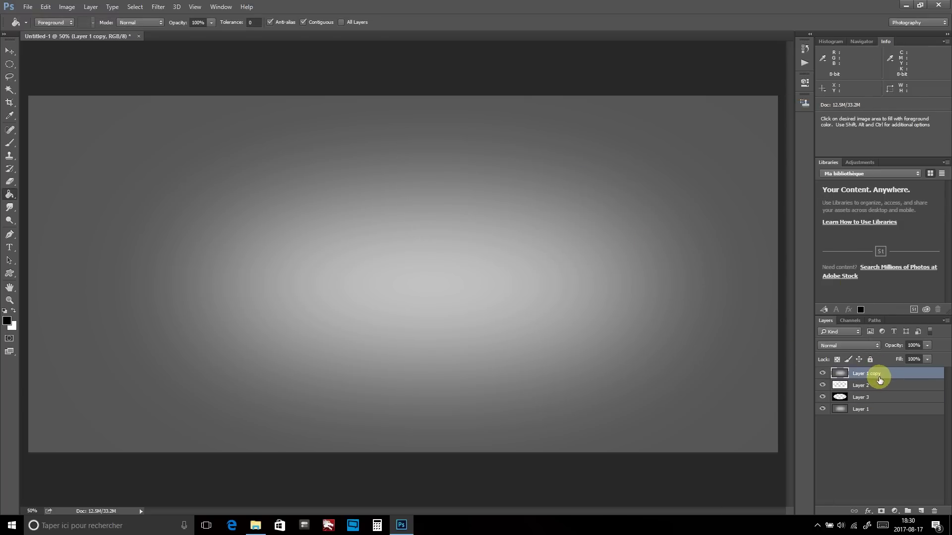
Add a new layer named "text" above the duplicated gradient layer
click(90, 7)
mouse_move(98, 20)
click(214, 19)
text(text)
key(Return)
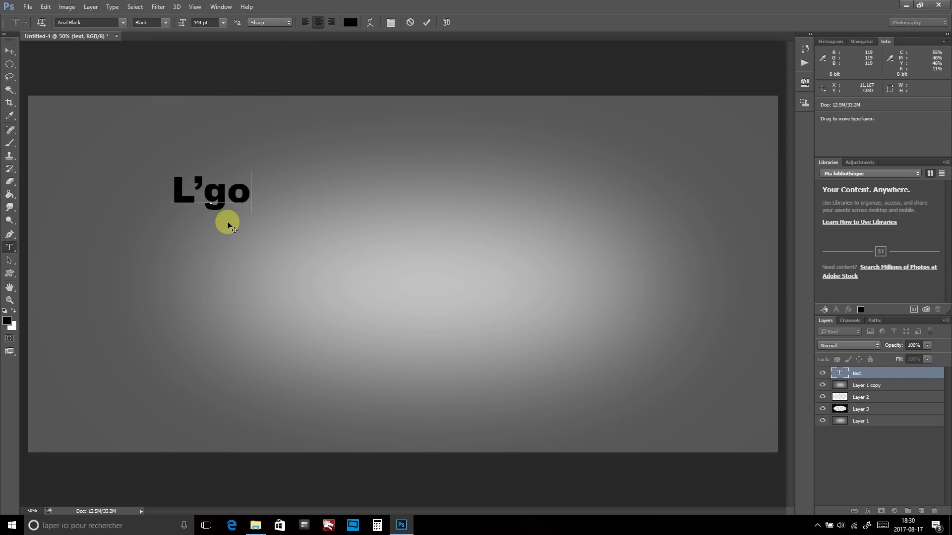
Enter the centred two-line text "L'goseux d'bois" and "The Woodpecker" in black 144 pt Arial Black on the text layer
text(seux d'bois)
key(Return)
text(The Woodpecker)
key(ctrl+Return)
key(v)
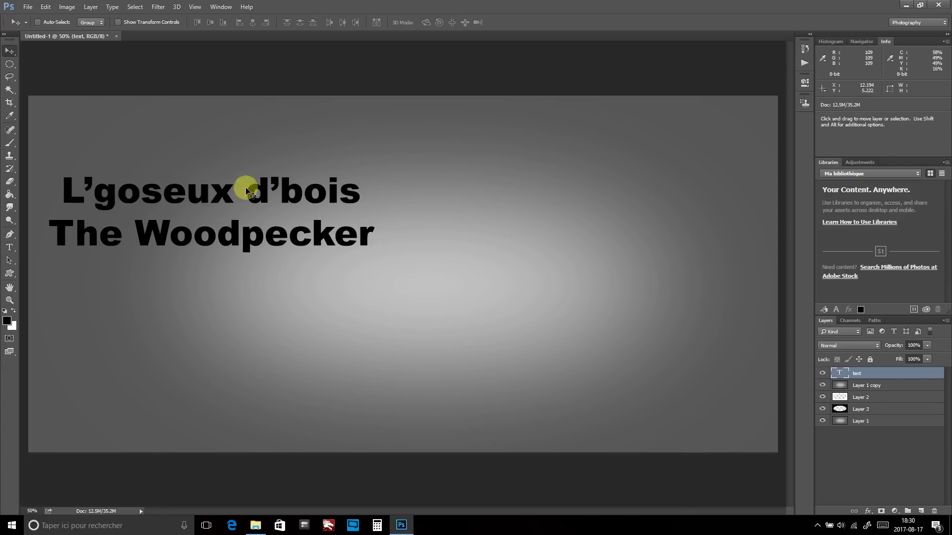
Hide Layer 1 copy, then enlarge the text to about 164% and place it in the middle of the ellipse
drag(246, 191, 396, 238)
click(823, 385)
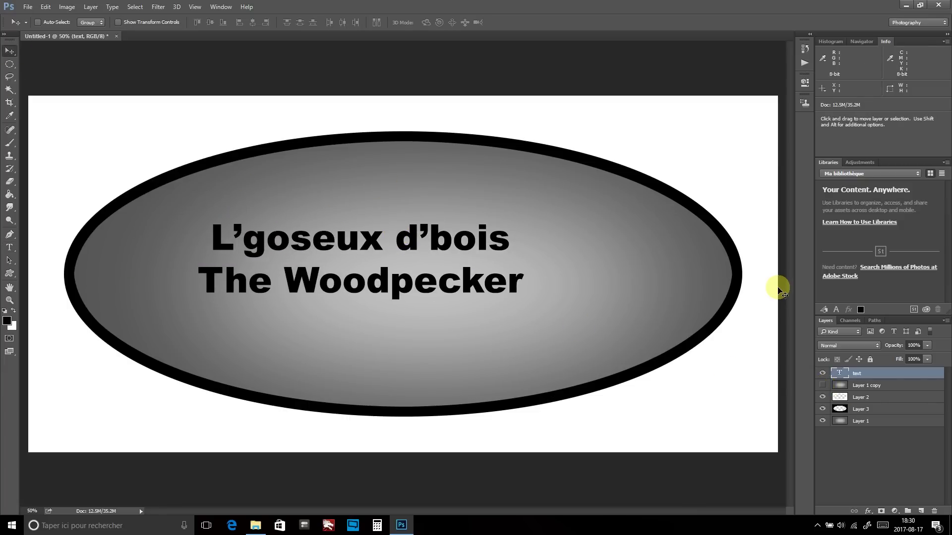
key(ctrl+t)
drag(521, 218, 623, 176)
drag(394, 246, 439, 250)
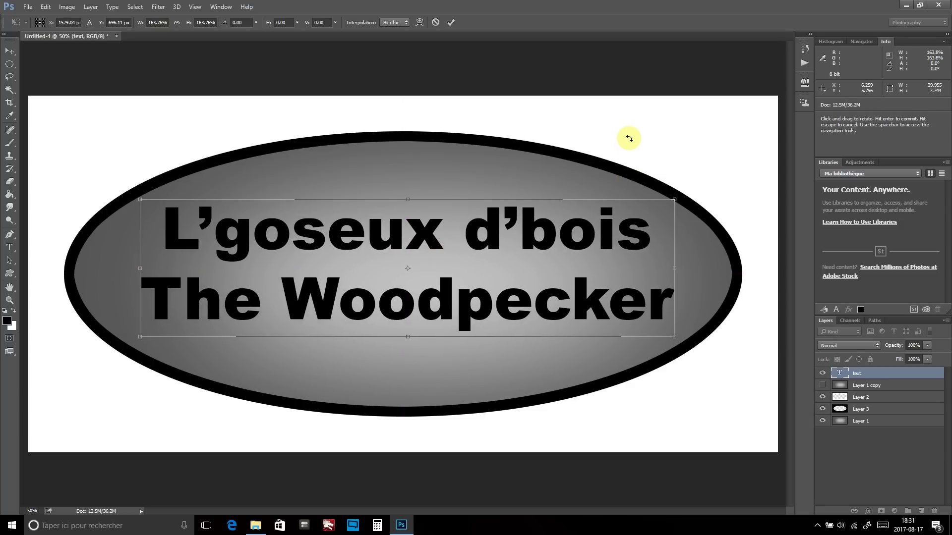
key(Return)
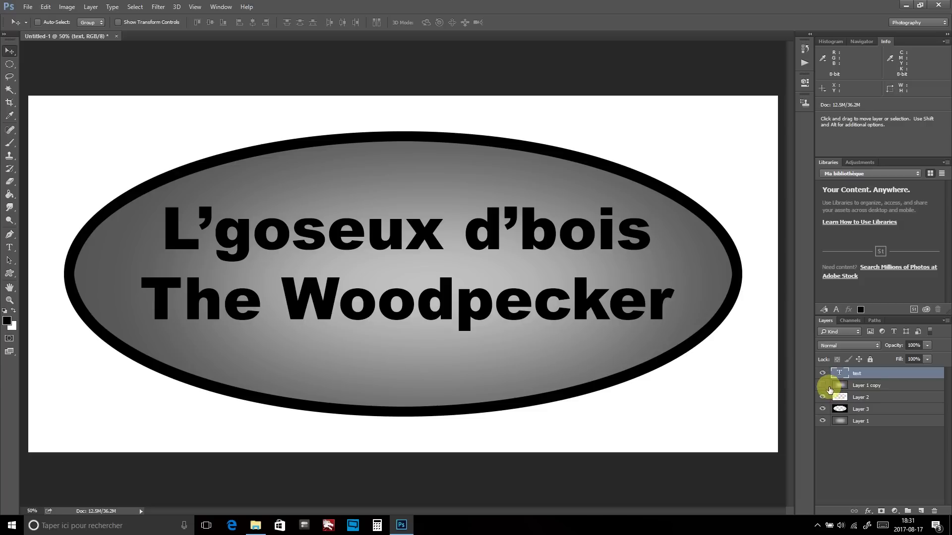
Move the text layer beneath Layer 1 copy, show the copy again, and clip it to the text with a clipping mask
drag(861, 375, 866, 392)
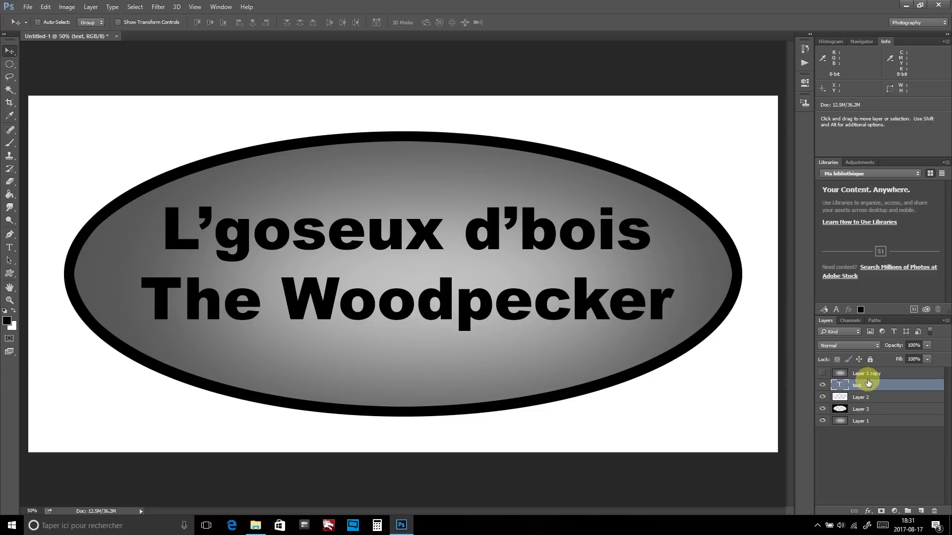
click(863, 374)
key(ctrl+comma)
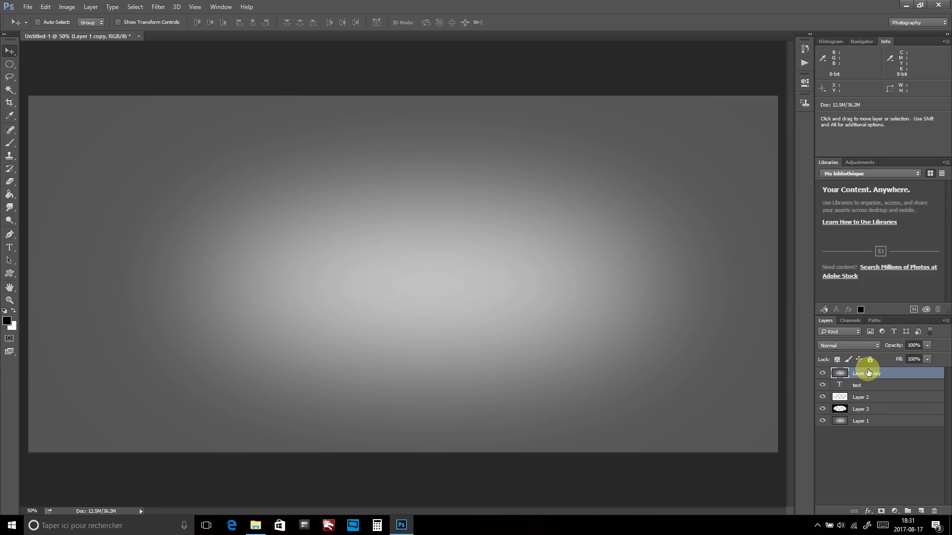
right_click(863, 376)
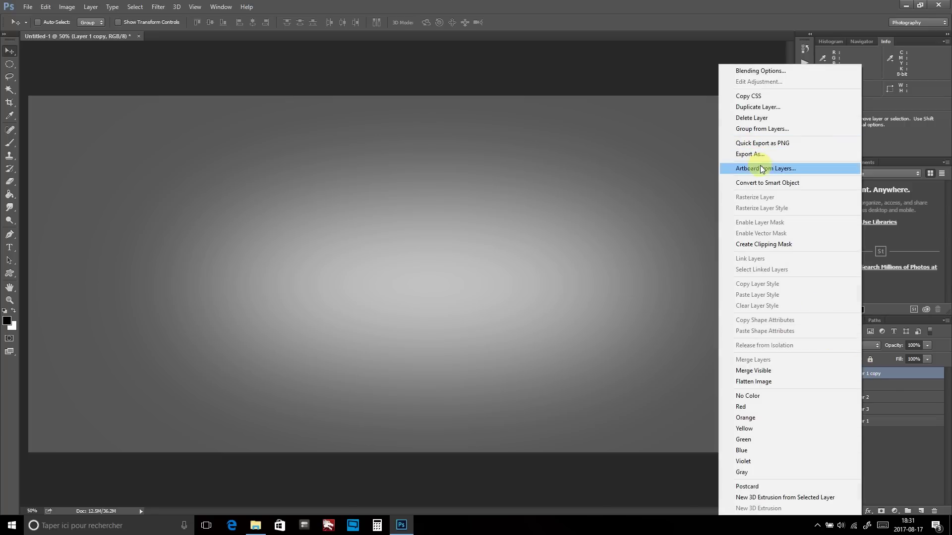
click(765, 244)
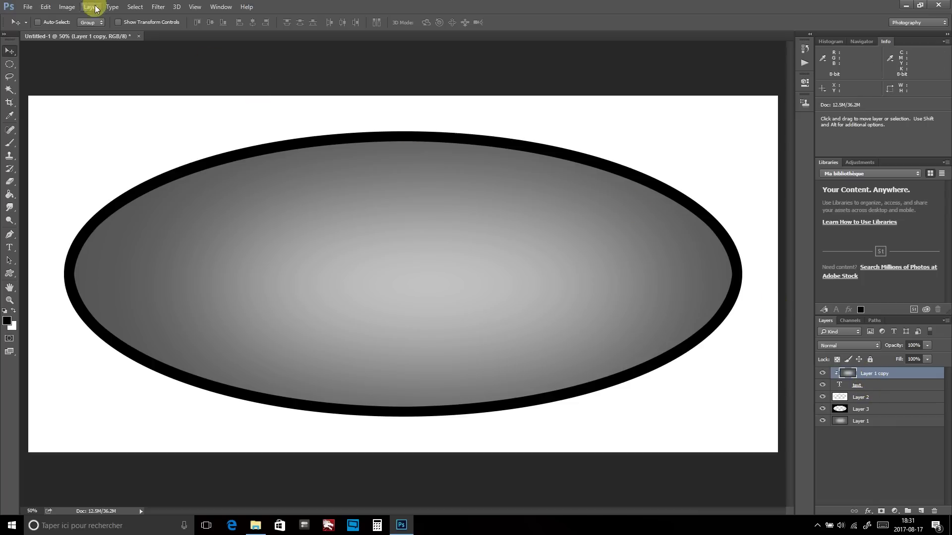
Lighten the gradient inside the text on Layer 1 copy with an Exposure adjustment, raising the Offset to about 0.36
click(70, 8)
mouse_move(86, 30)
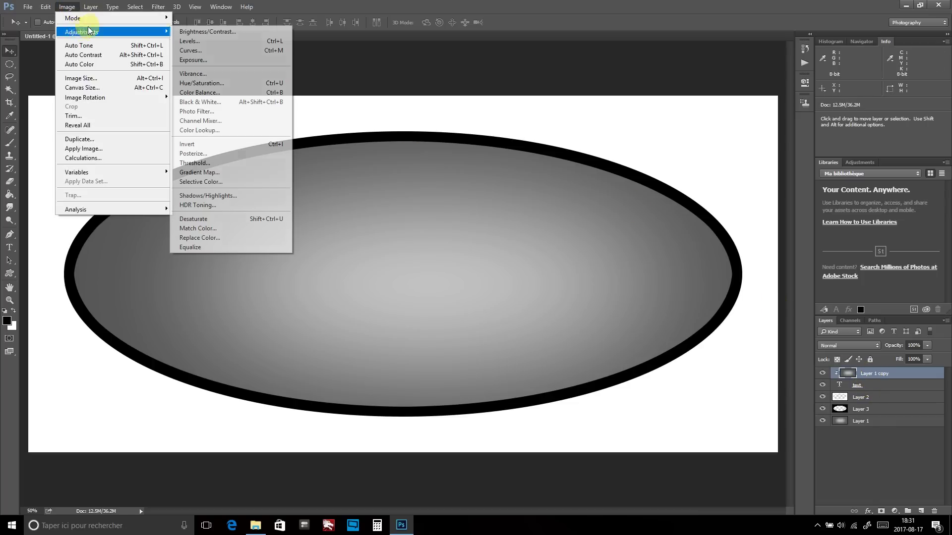
click(188, 62)
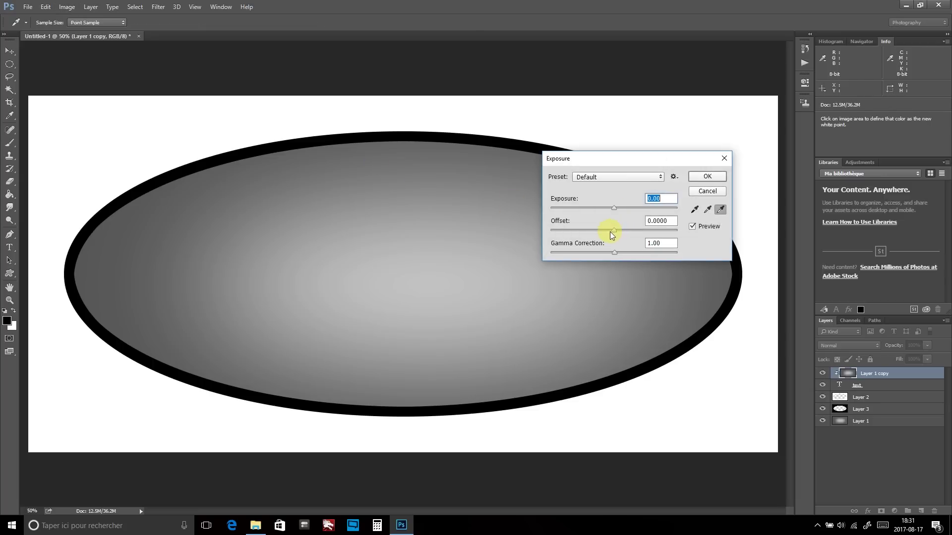
drag(613, 231, 638, 230)
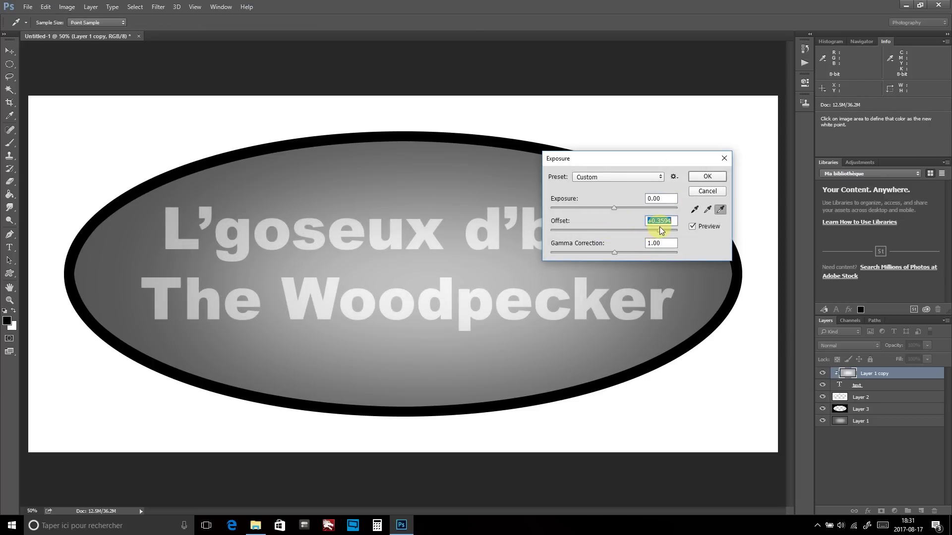
click(707, 176)
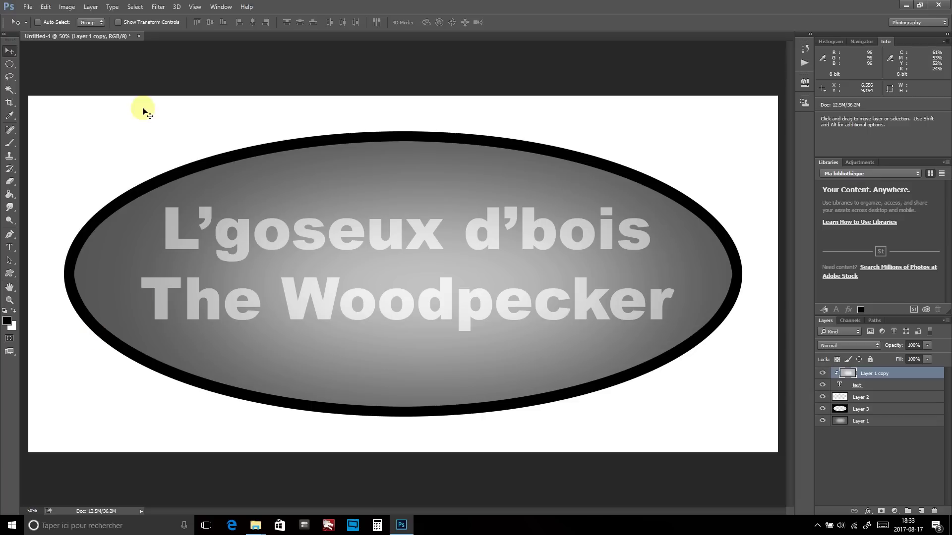
Open the image file Woodpecker redrawed.png as a second document
click(28, 8)
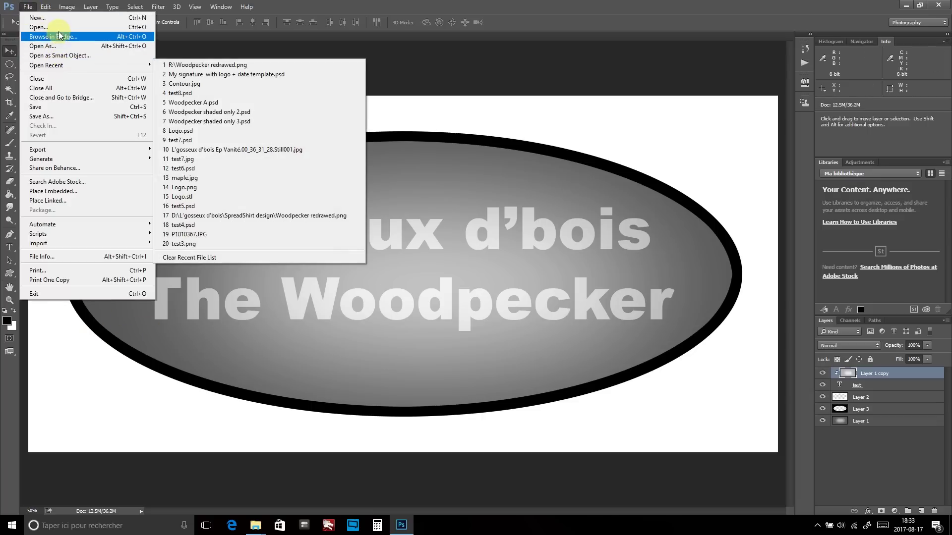
click(59, 29)
double_click(174, 85)
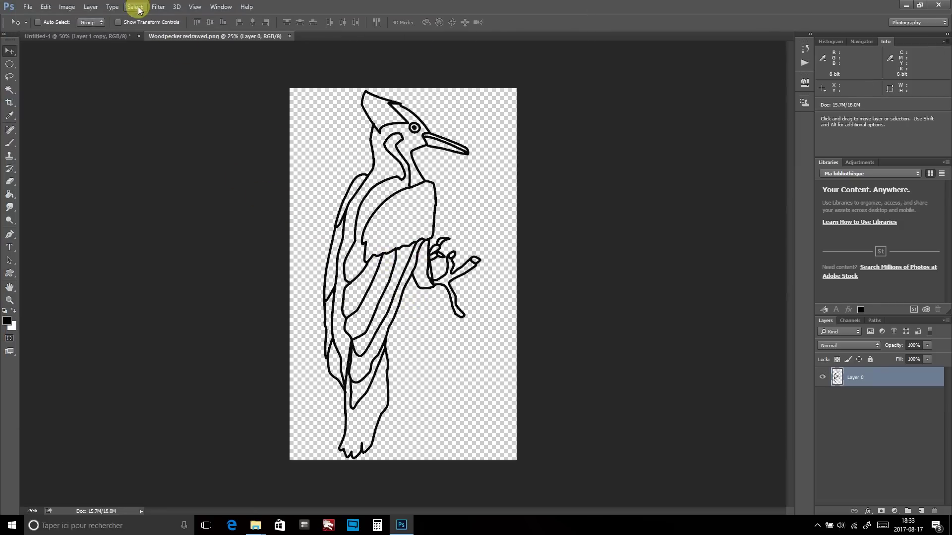
Select the woodpecker's black outlines by Color Range using sampled colors with a fuzziness of 40
click(137, 8)
click(163, 98)
click(461, 248)
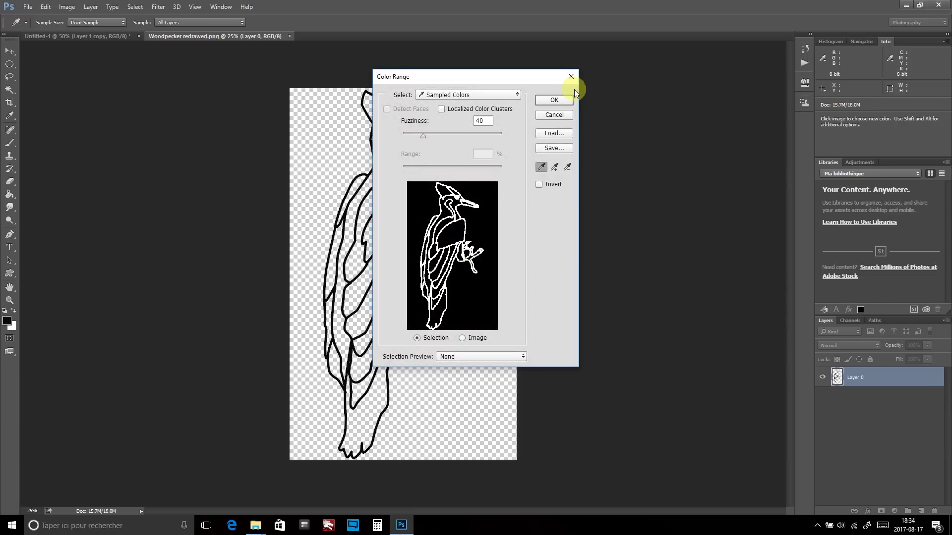
click(554, 100)
Contract the selection of the woodpecker's outlines by 8 pixels
key(v)
key(ctrl+plus)
key(ctrl+plus)
key(ctrl+plus)
key(ctrl+plus)
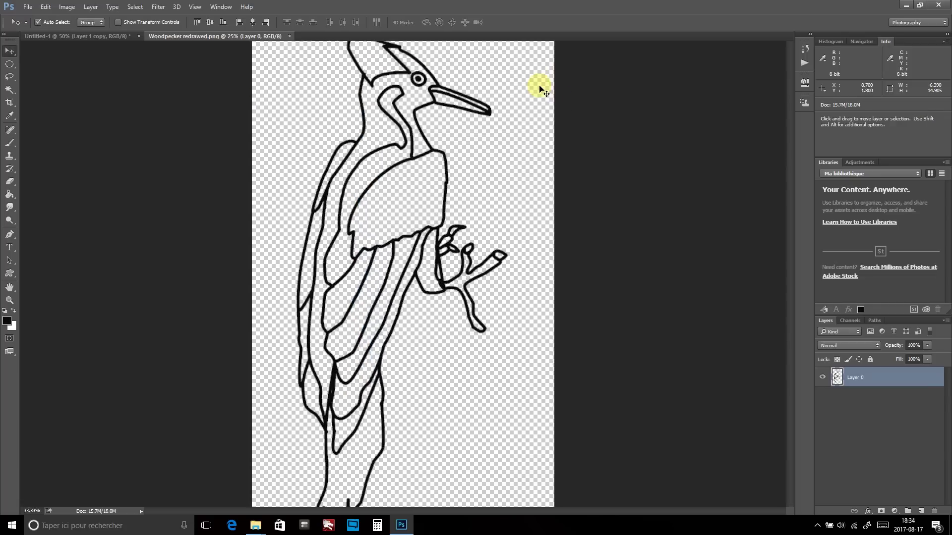
key(ctrl+plus)
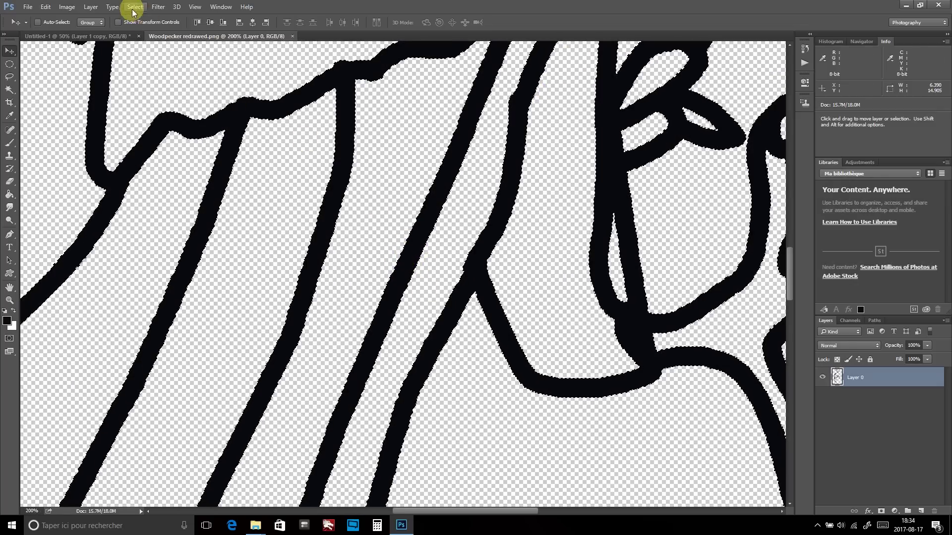
click(135, 7)
mouse_move(153, 135)
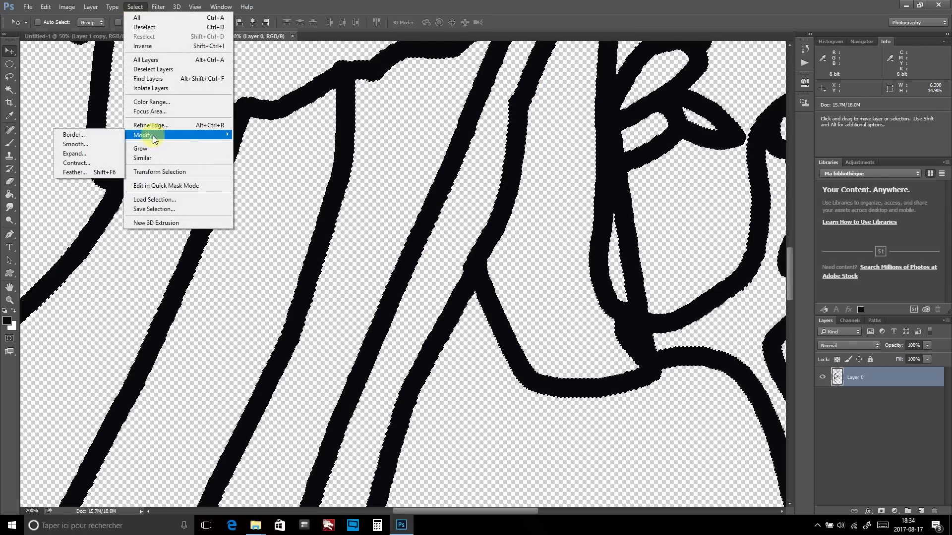
click(87, 162)
text(8)
key(Return)
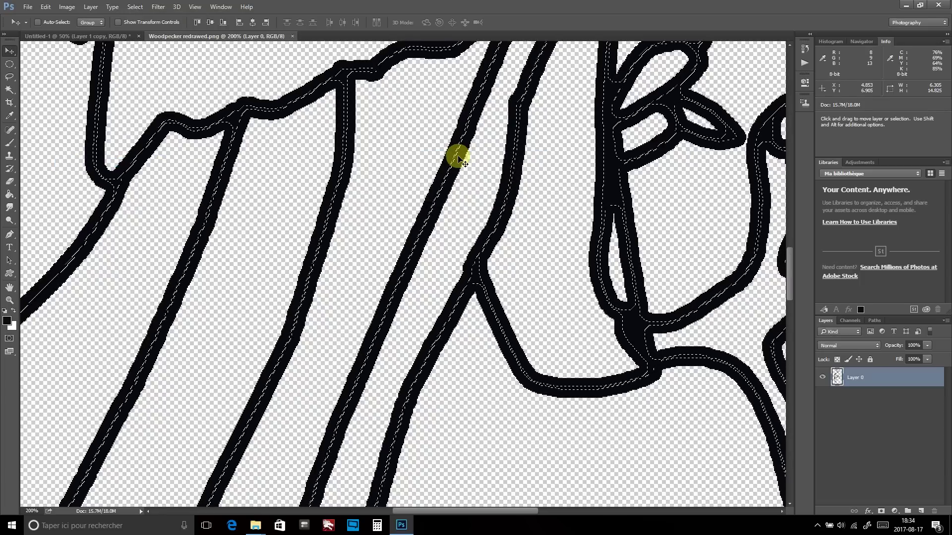
Add a new layer above the woodpecker drawing and hide Layer 0
mouse_move(101, 17)
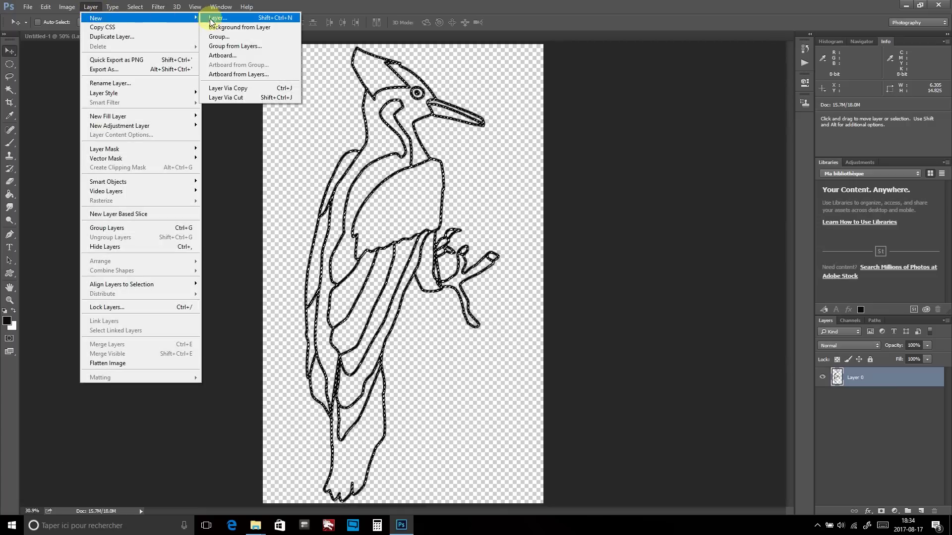
click(218, 18)
click(565, 167)
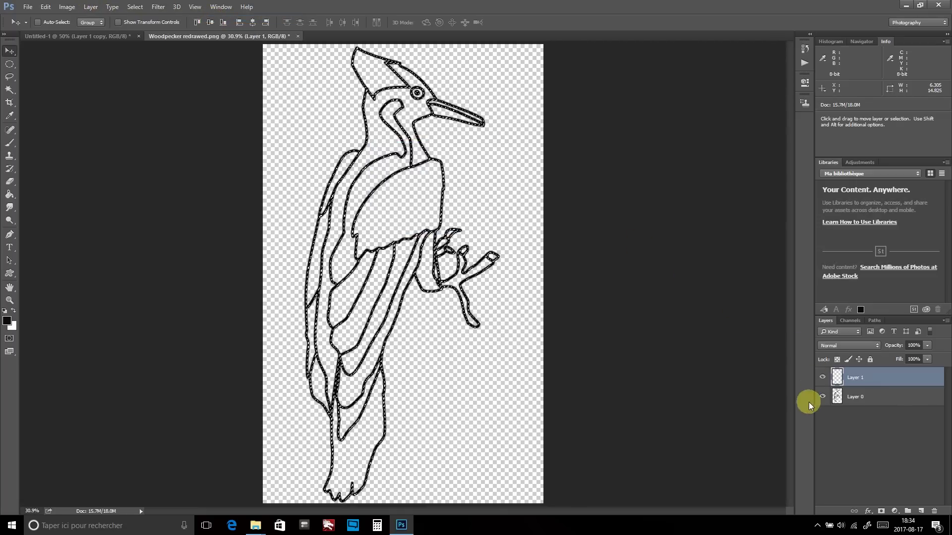
click(821, 397)
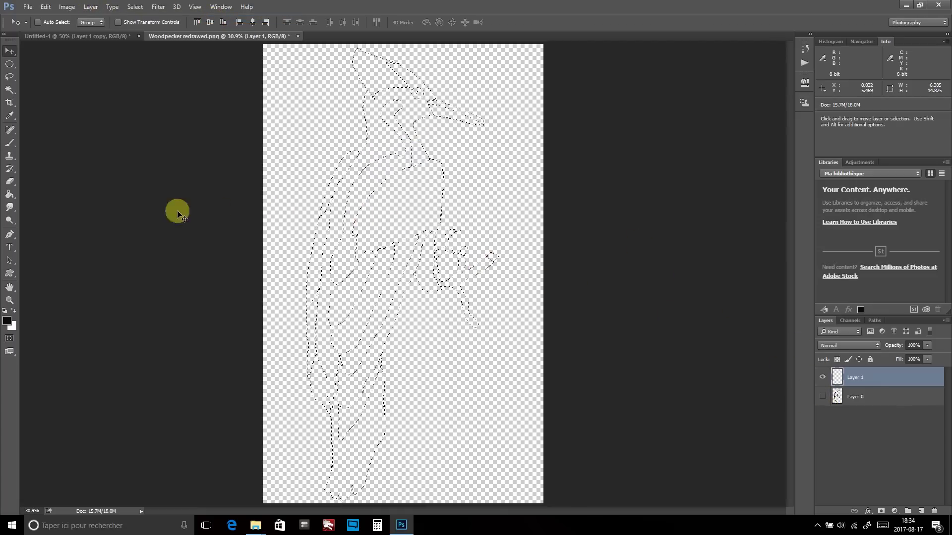
Fill the contracted outline selection with black on Layer 1 using the Paint Bucket, and clear the selection
click(10, 194)
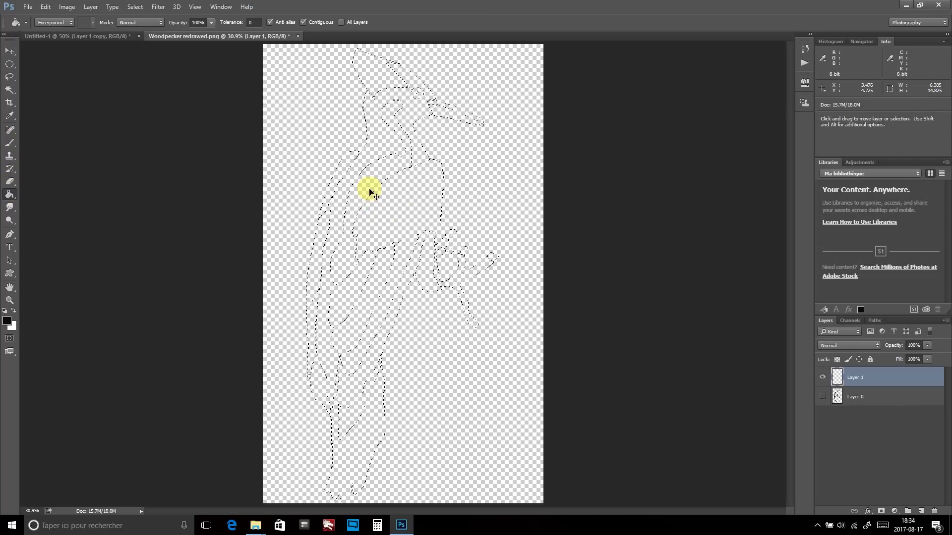
scroll(369, 189, up, 7)
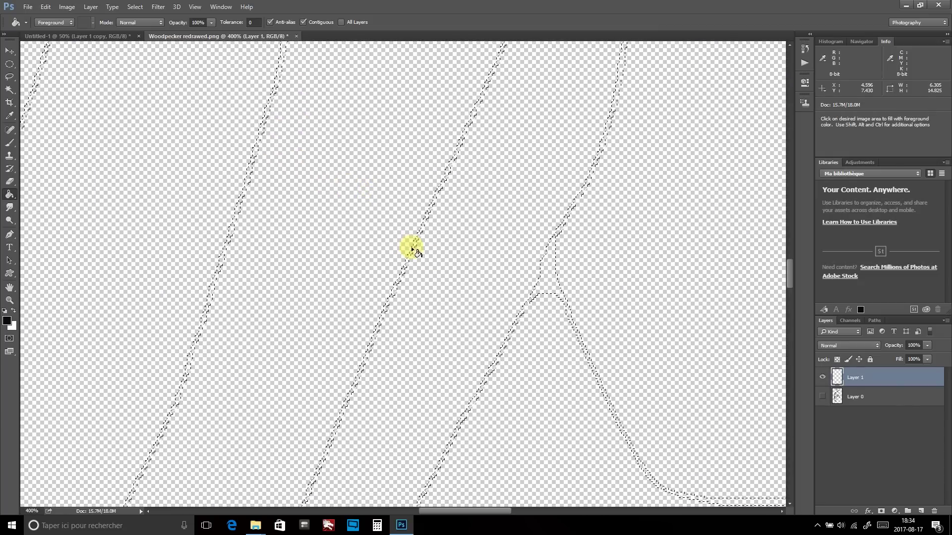
click(413, 247)
scroll(403, 238, down, 7)
key(ctrl+d)
Duplicate the thin-outline Layer 1 and leave only the copy visible
key(h)
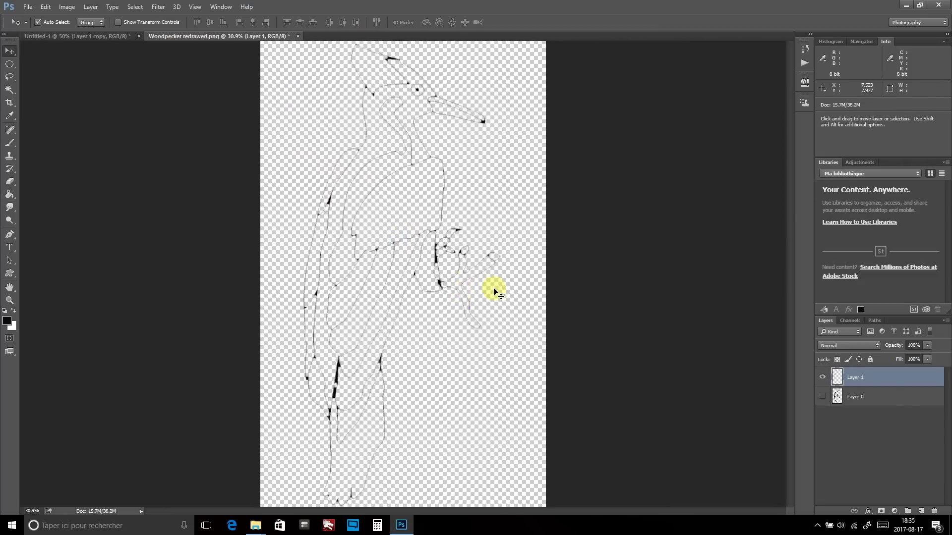
scroll(496, 287, up, 5)
scroll(426, 372, down, 3)
drag(427, 365, 429, 360)
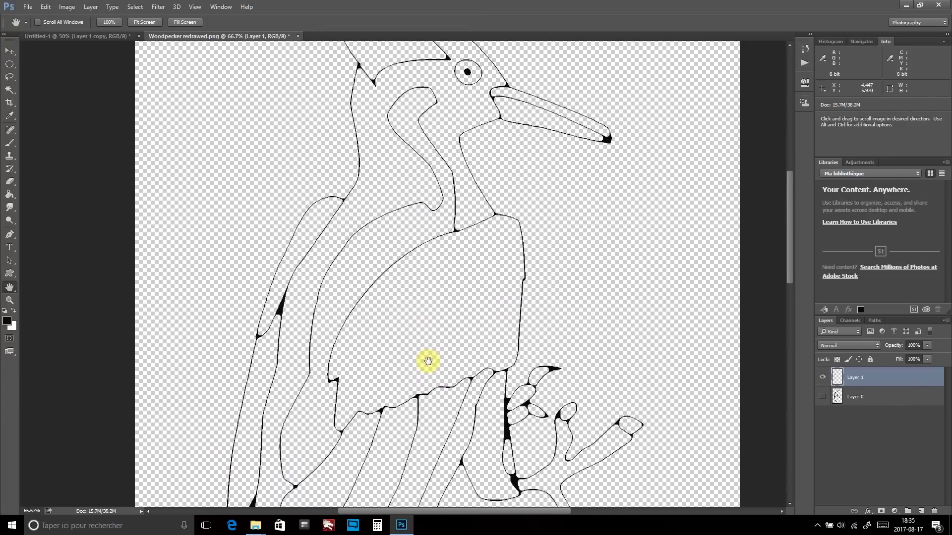
right_click(859, 380)
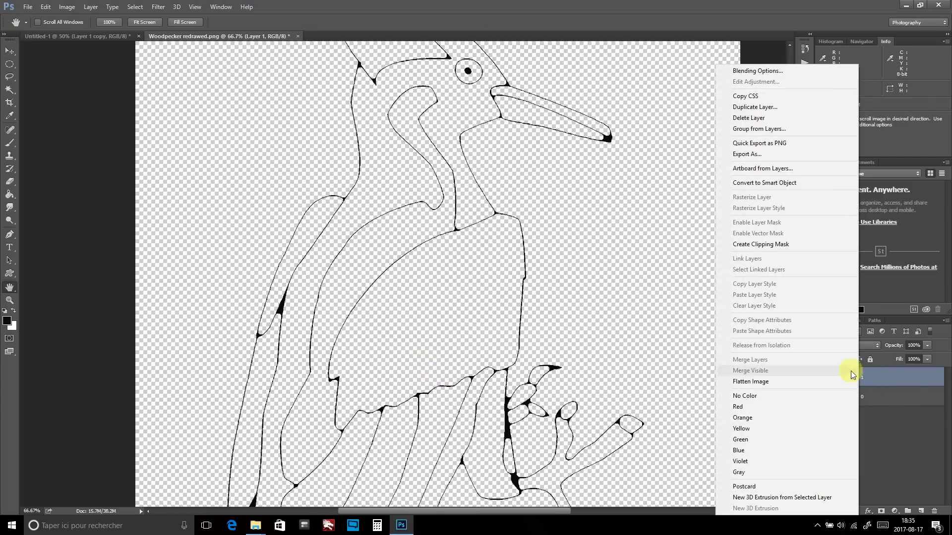
click(776, 112)
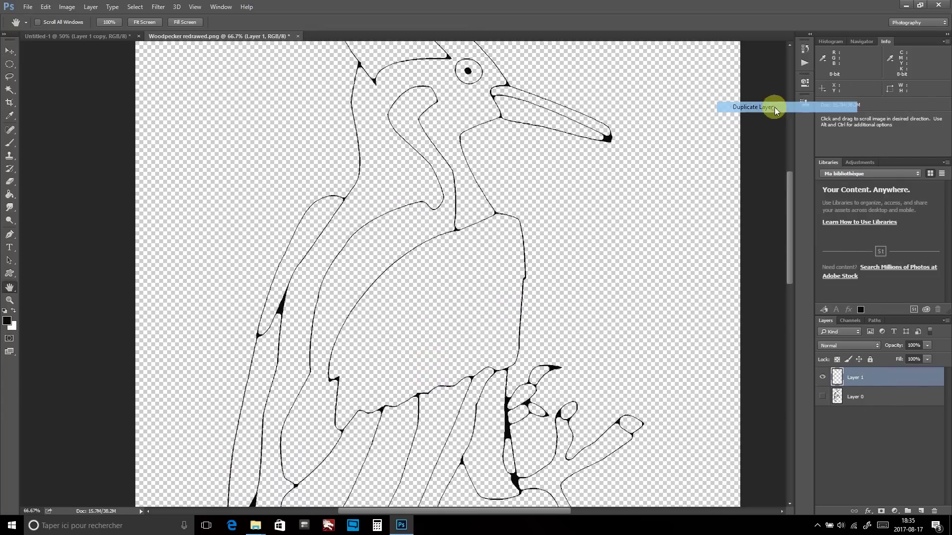
click(555, 163)
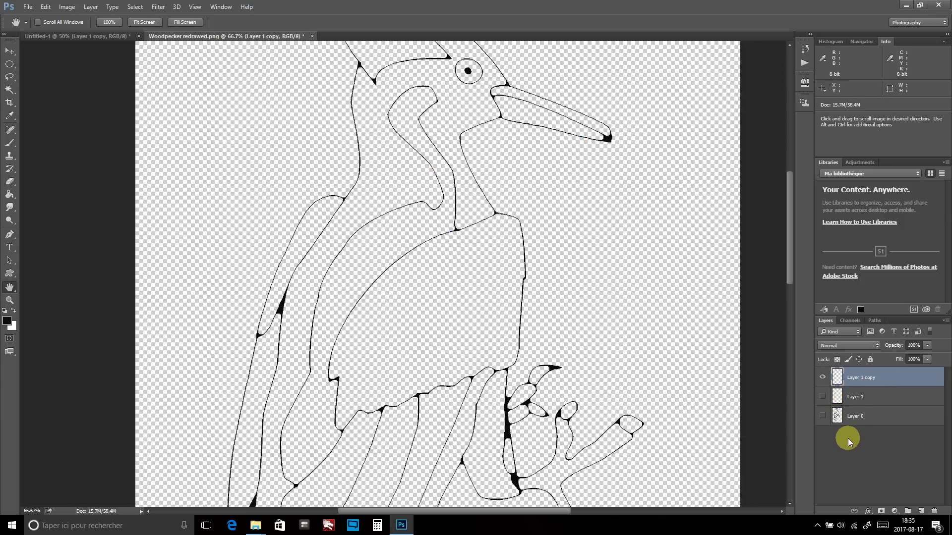
Select the woodpecker's large wing area on Layer 1 copy and fill it with light gray e6e6e6 using the Paint Bucket
key(w)
click(456, 291)
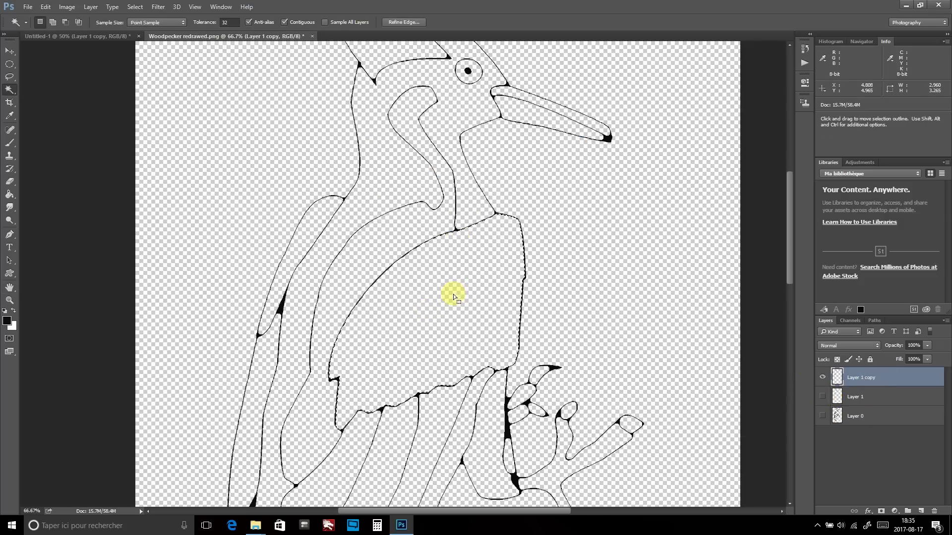
click(7, 320)
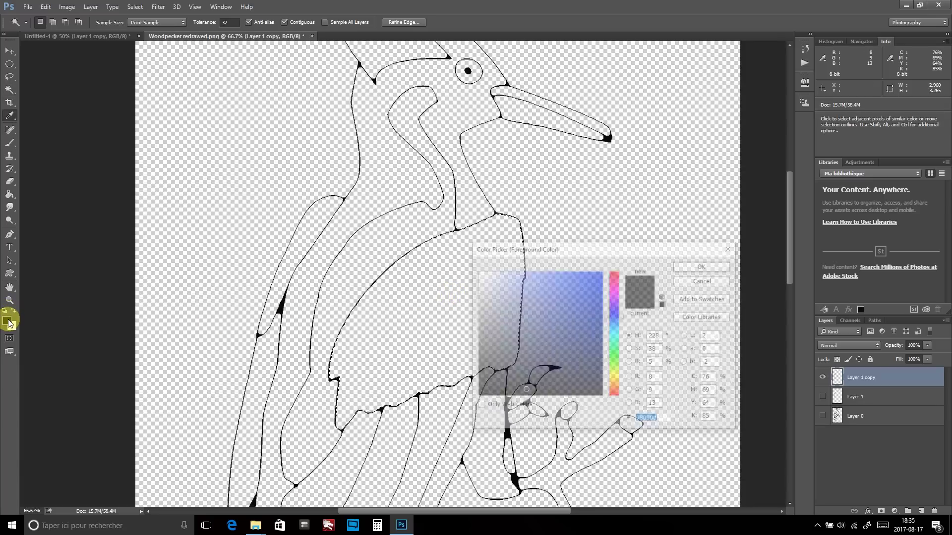
mouse_move(528, 384)
mouse_down()
mouse_move(508, 374)
mouse_move(449, 264)
mouse_move(445, 281)
mouse_up()
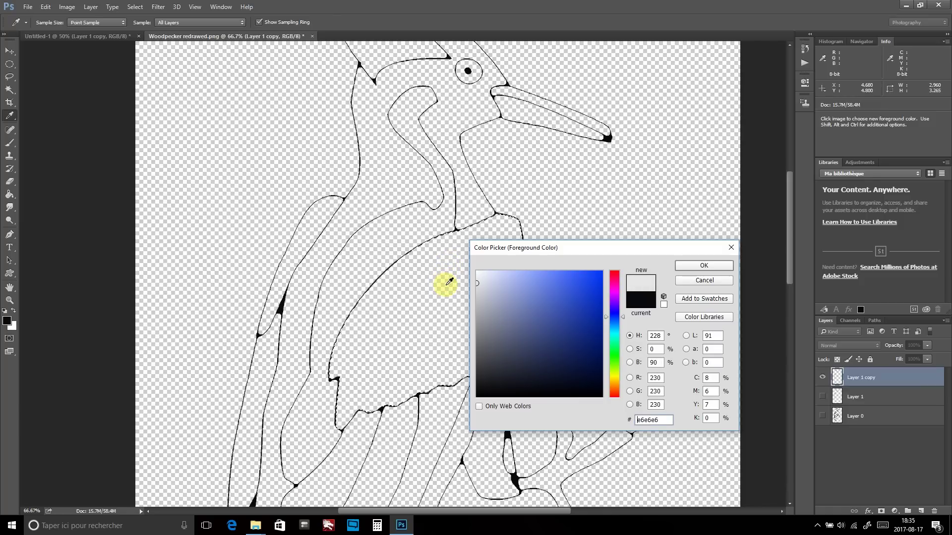
click(716, 266)
key(w)
click(433, 298)
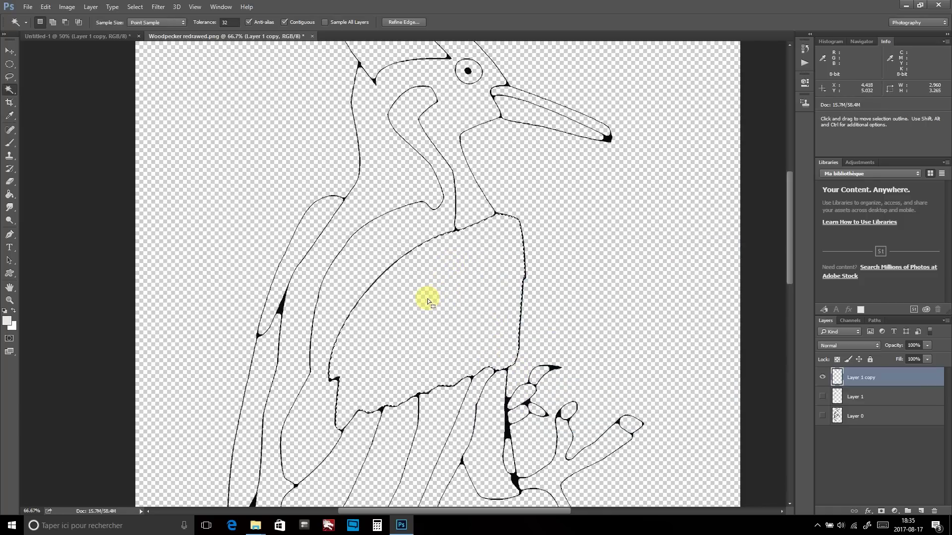
key(g)
click(435, 290)
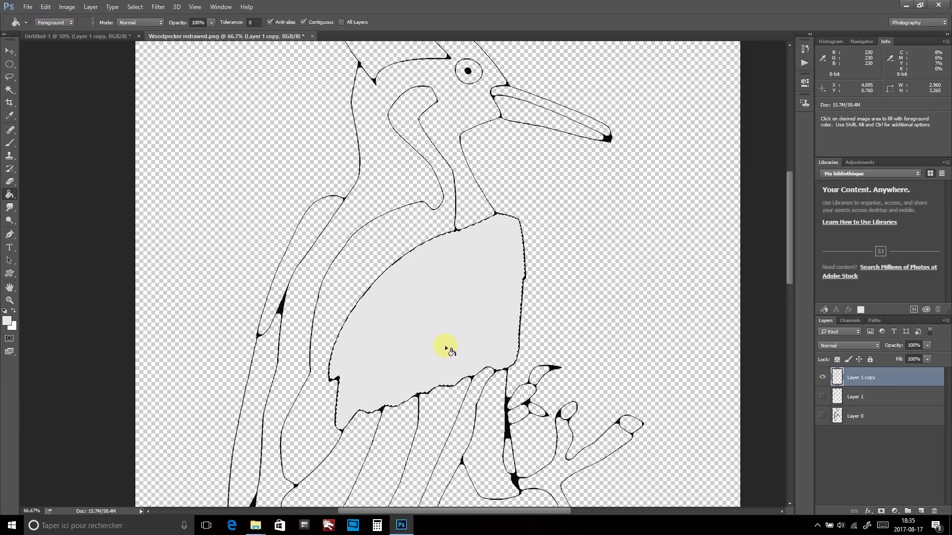
Select the curved band running from the cheek down around the light wing area and fill it with gray d6d7d9
key(w)
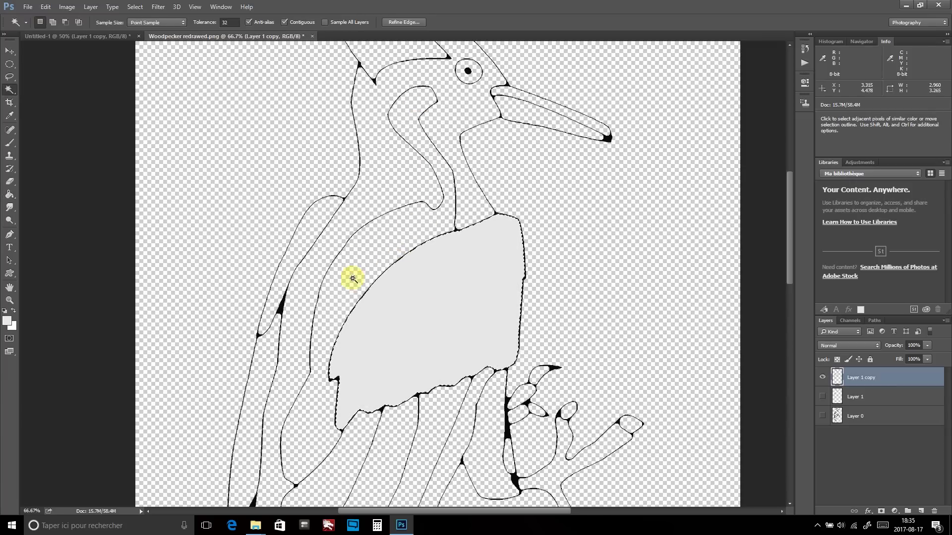
click(373, 263)
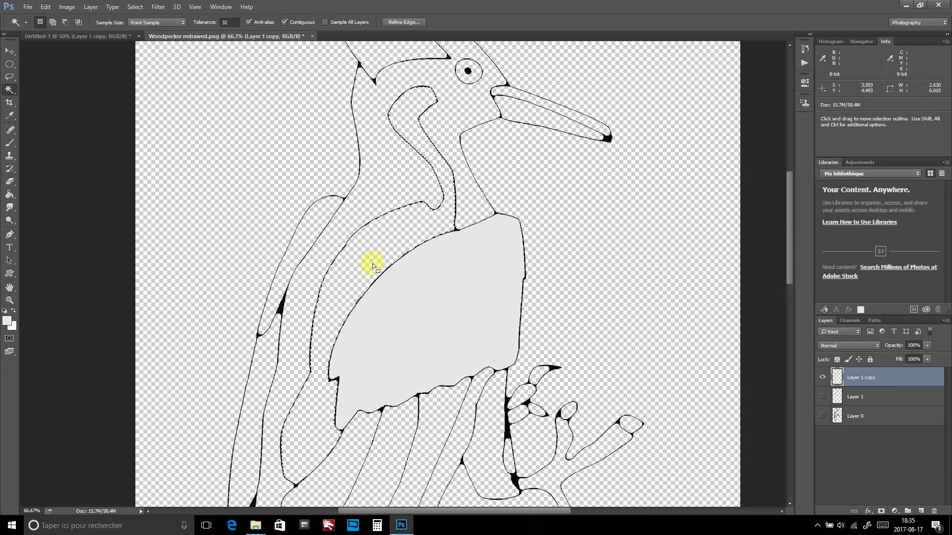
click(7, 321)
click(477, 290)
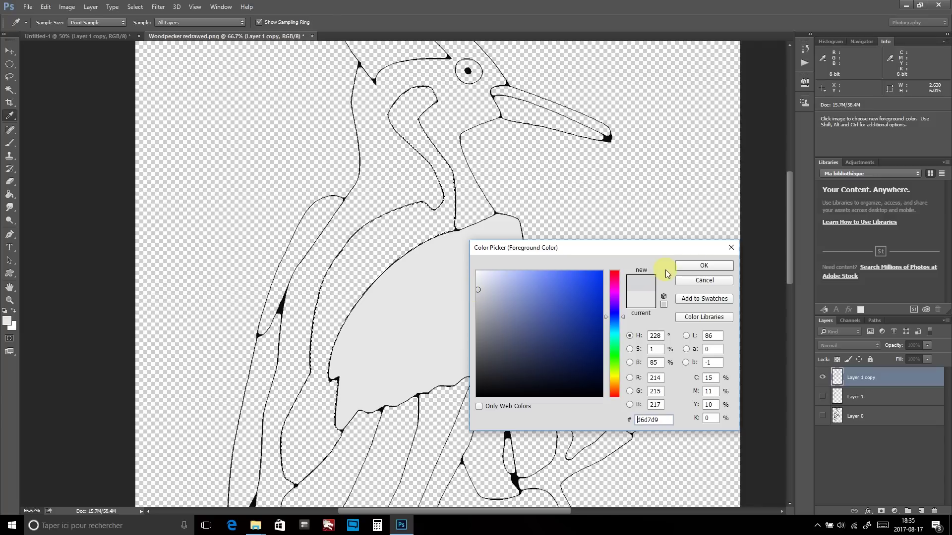
click(694, 266)
key(g)
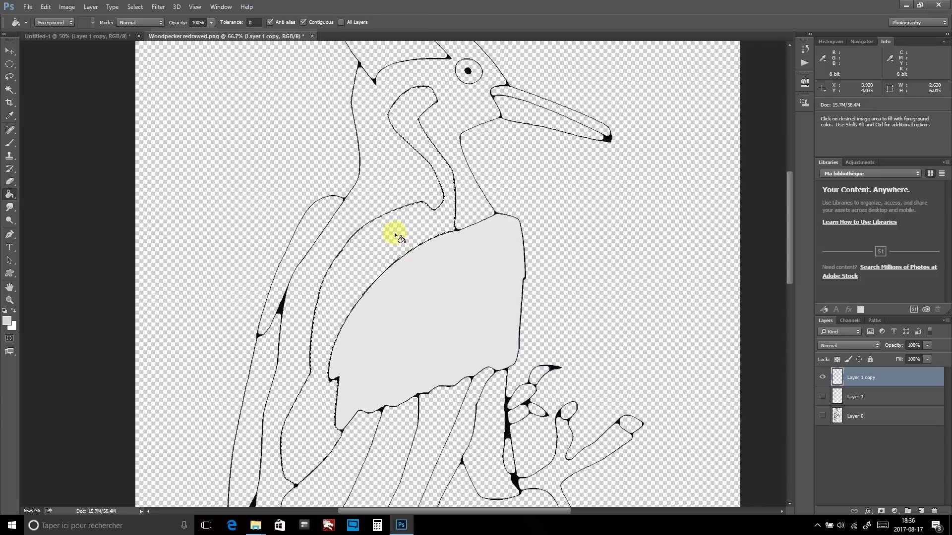
click(396, 235)
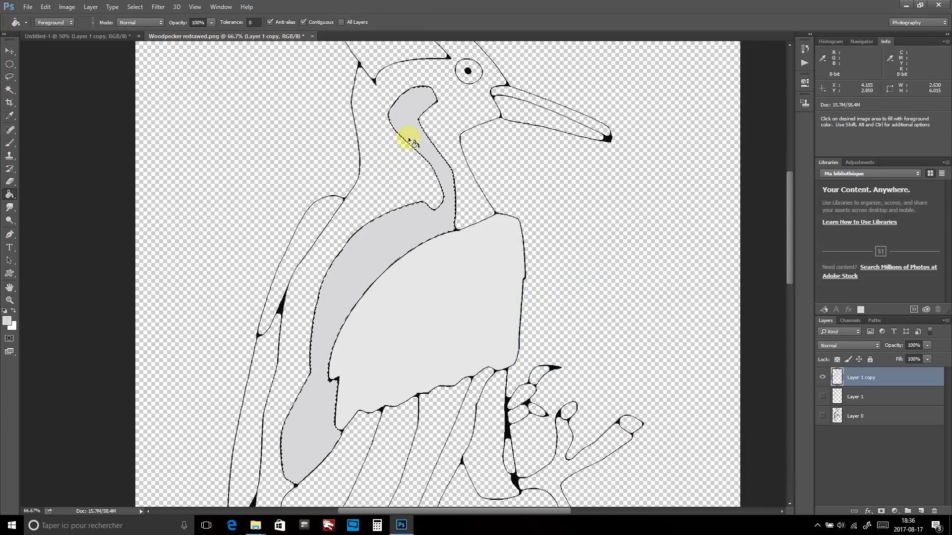
Select the head, neck and back area of the woodpecker and fill it with gray cecece
key(w)
click(304, 330)
click(7, 320)
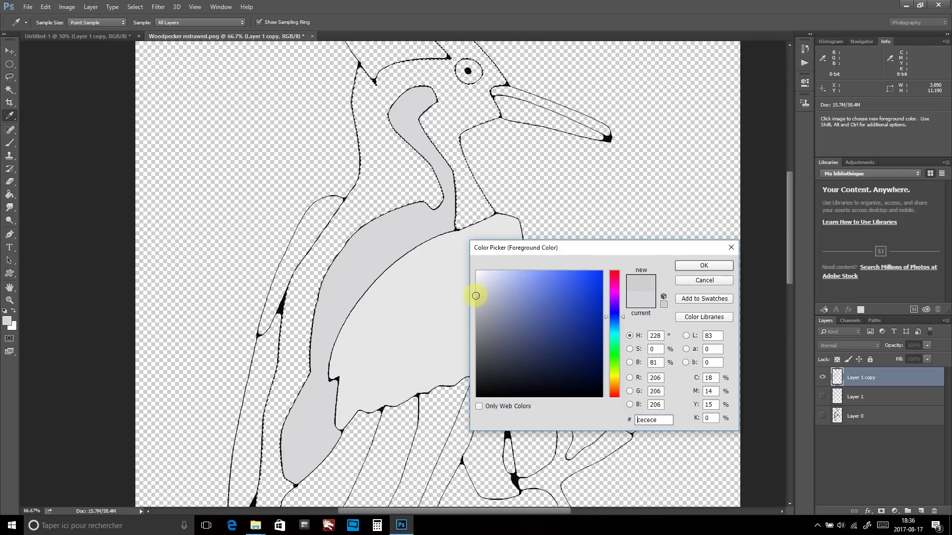
click(713, 265)
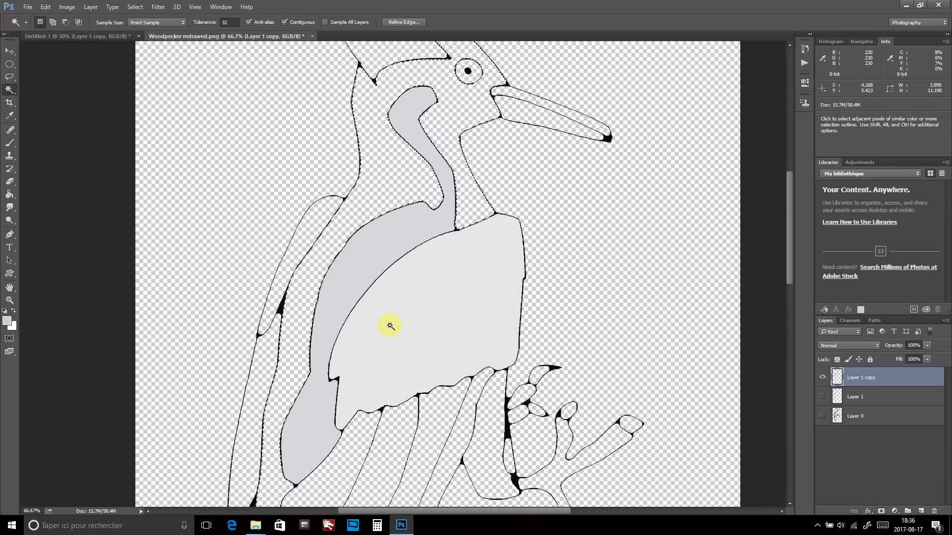
key(g)
click(317, 279)
Select the ring of the woodpecker's eye, fill it with light gray, and clear the selection
key(w)
scroll(396, 297, up, 5)
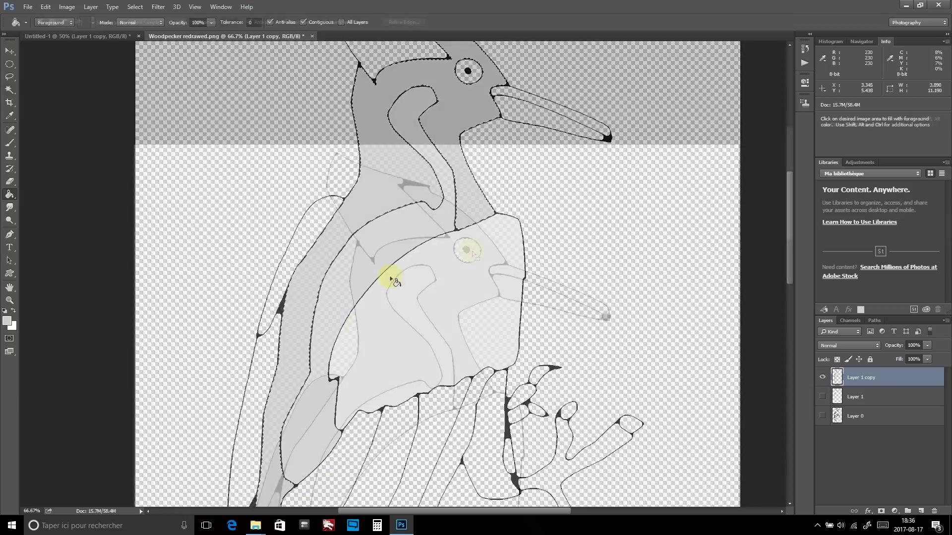
click(472, 253)
key(g)
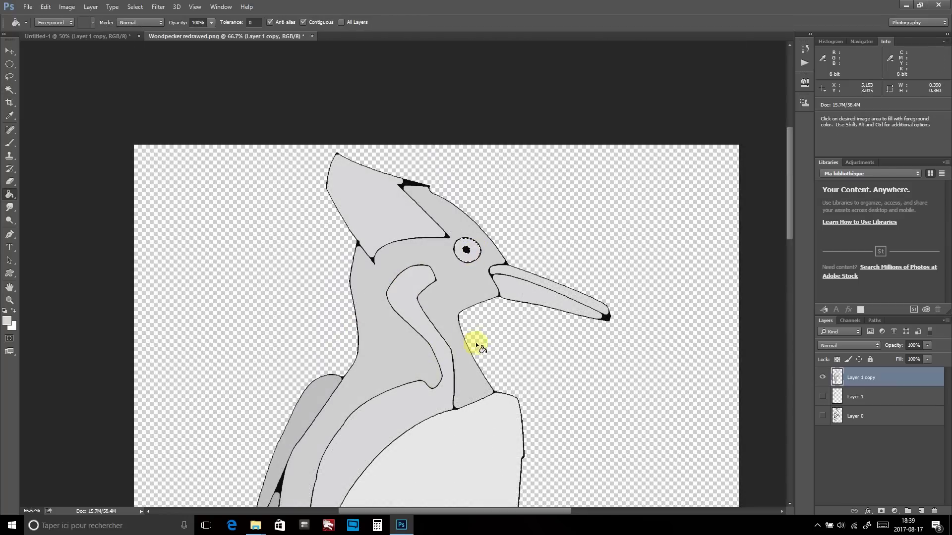
key(ctrl+d)
Sample the eye's light gray and brush over the black pupil with it
key(ctrl+plus)
key(ctrl+plus)
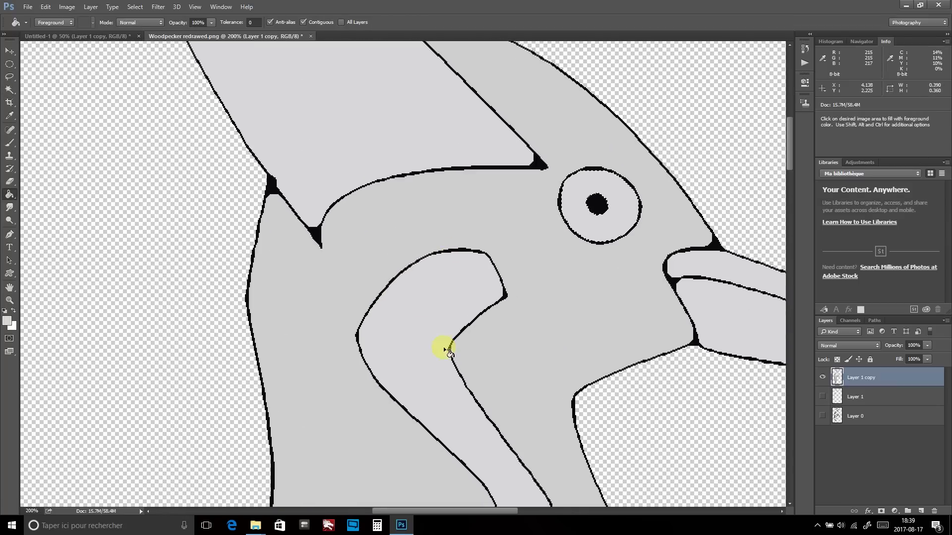
key(h)
drag(553, 278, 385, 361)
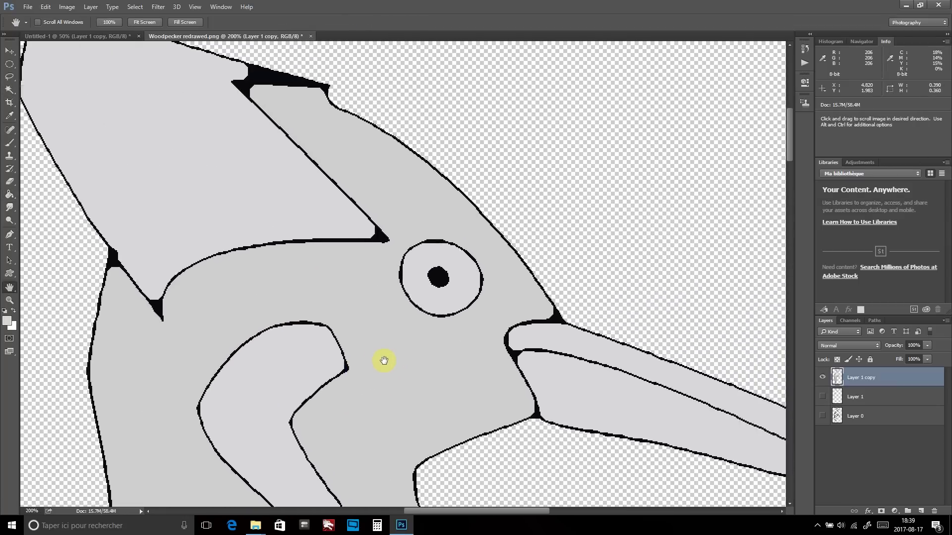
key(i)
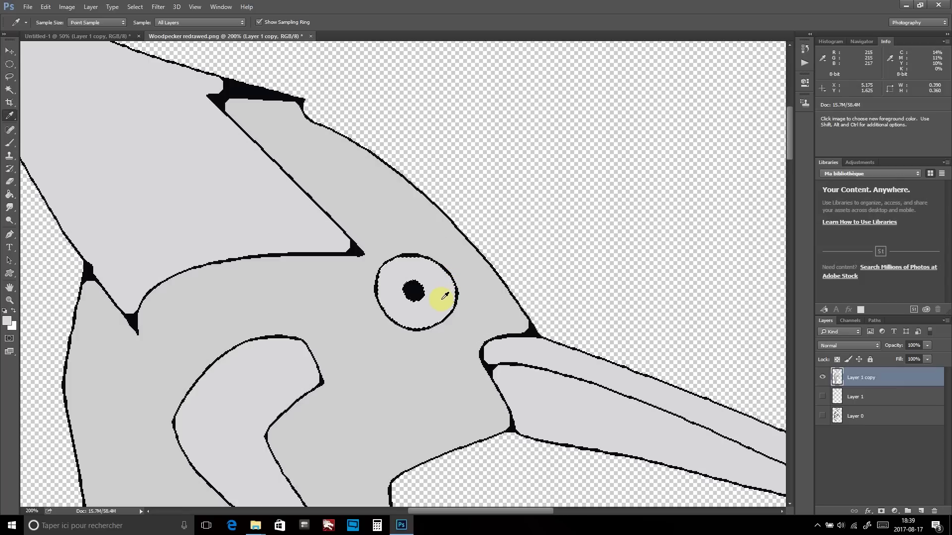
key(b)
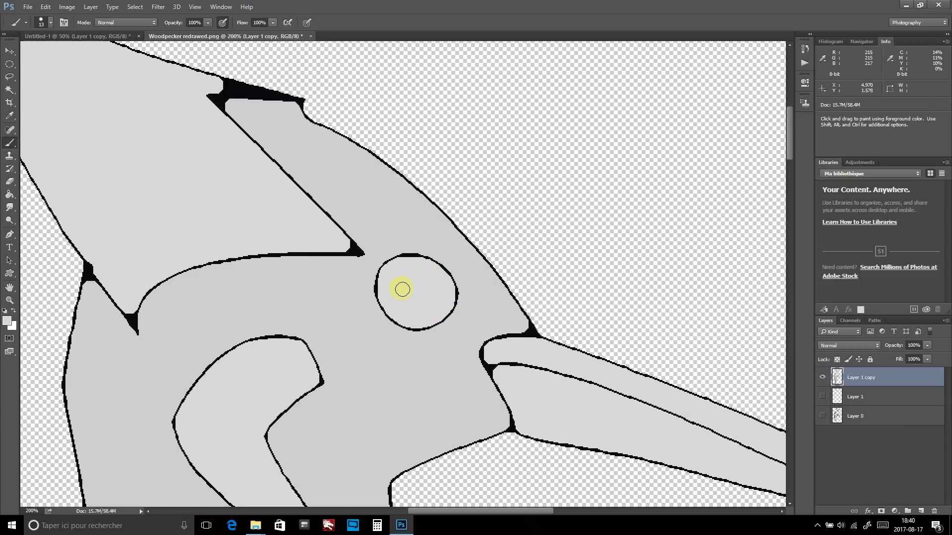
Select the black outline of the eye and paint over it in light gray with the Brush
key(w)
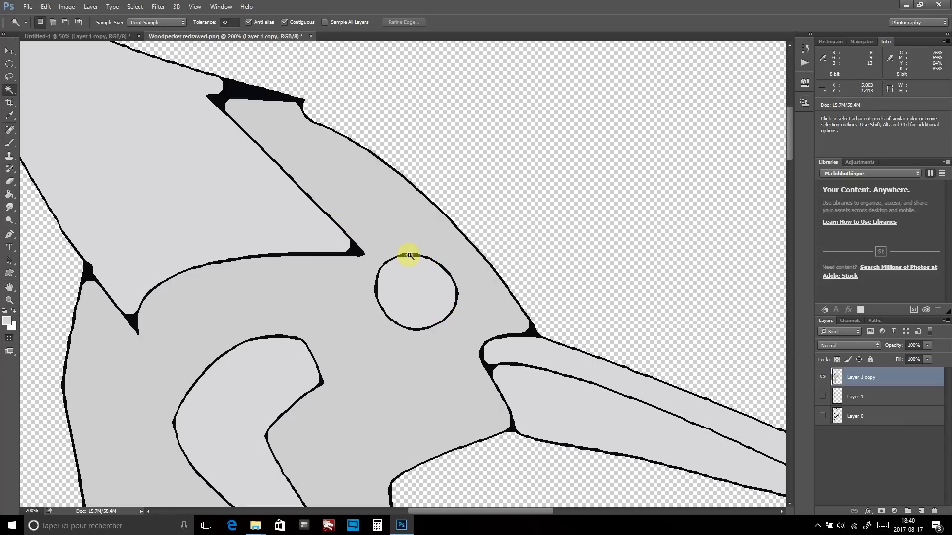
click(410, 255)
key(b)
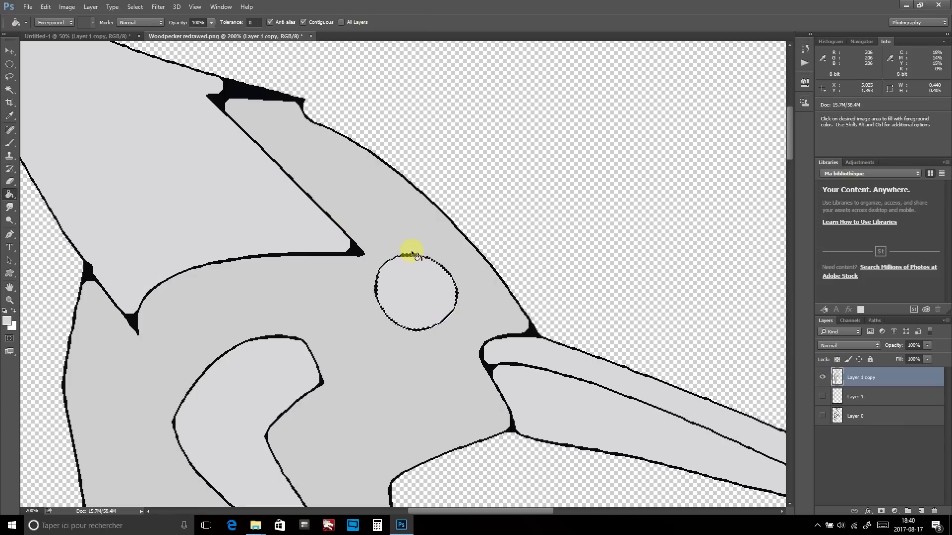
drag(409, 256, 375, 271)
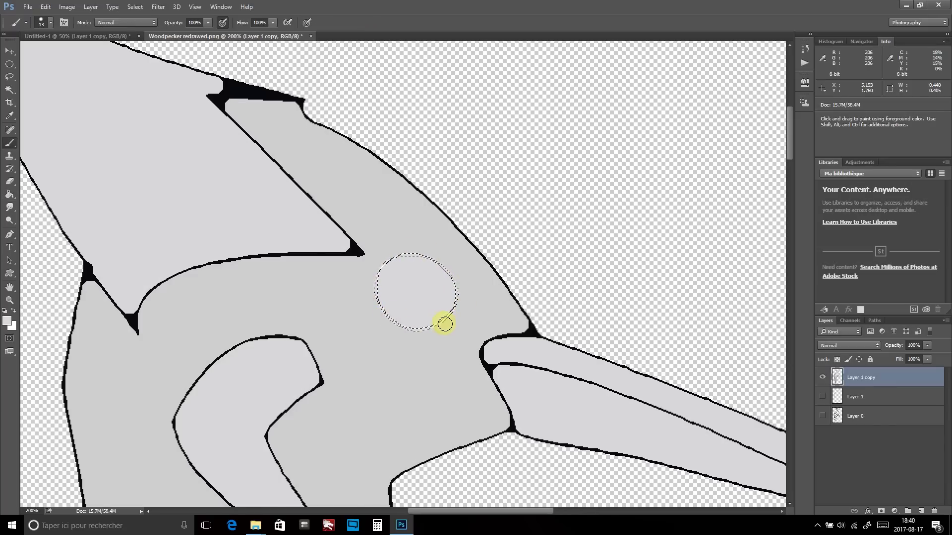
Brush light gray over the black corner patches at the back of the head and the upper front of the crest
key(ctrl+plus)
key(ctrl+plus)
drag(138, 365, 135, 380)
key(space)
drag(584, 191, 627, 456)
mouse_move(442, 218)
mouse_down()
mouse_move(513, 221)
mouse_move(597, 251)
mouse_up()
key(space)
mouse_move(538, 355)
mouse_down()
mouse_move(405, 110)
mouse_move(454, 157)
mouse_move(465, 191)
mouse_up()
Select the black outline between the crest and the head, fill it with the crest's light gray, and clear the selection
key(w)
click(628, 355)
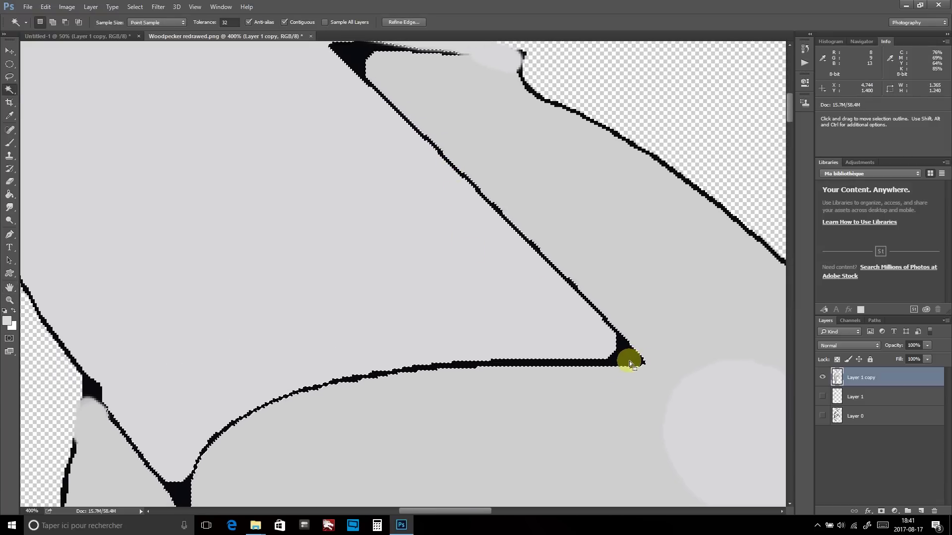
key(g)
click(634, 369)
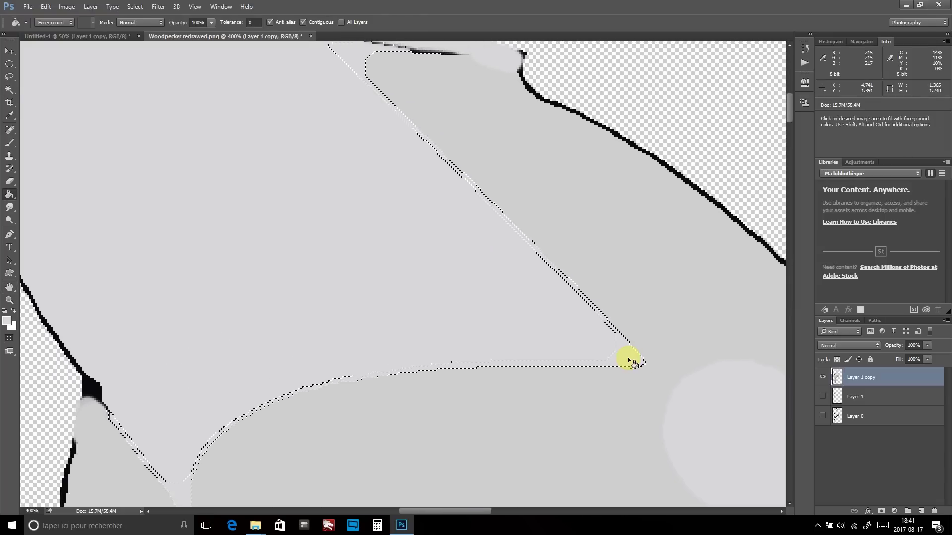
key(ctrl+d)
Fill the remaining black outline along the forehead with the head's gray and clear the selection
scroll(583, 361, down, 3)
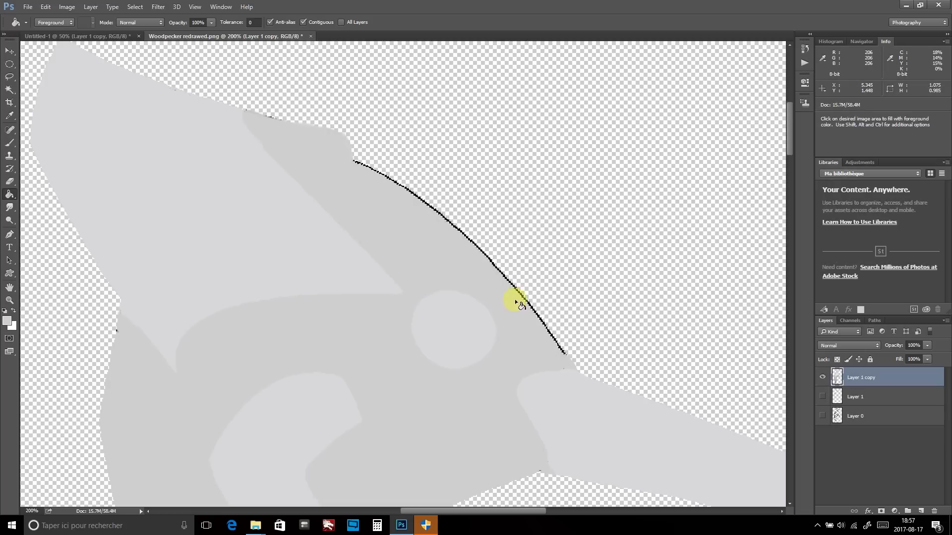
click(517, 293)
key(ctrl+d)
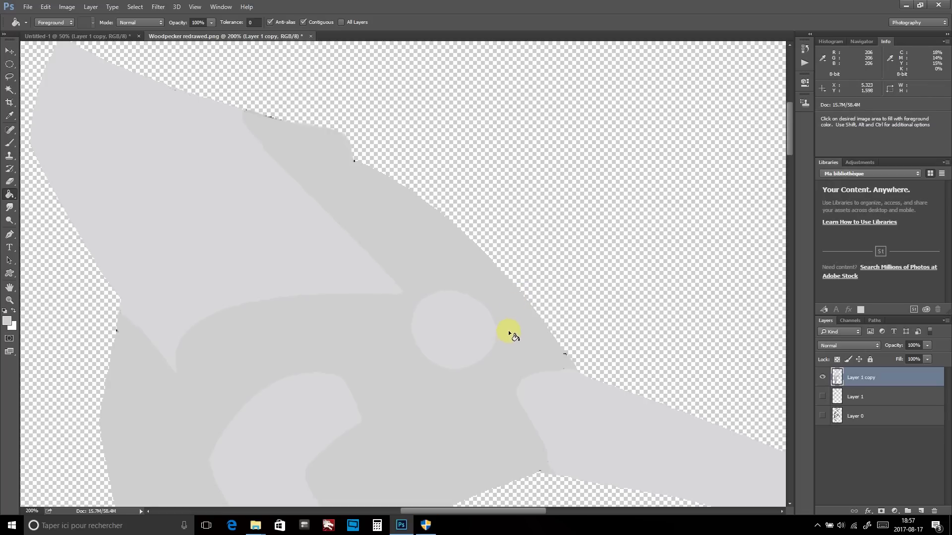
key(b)
key(ctrl+0)
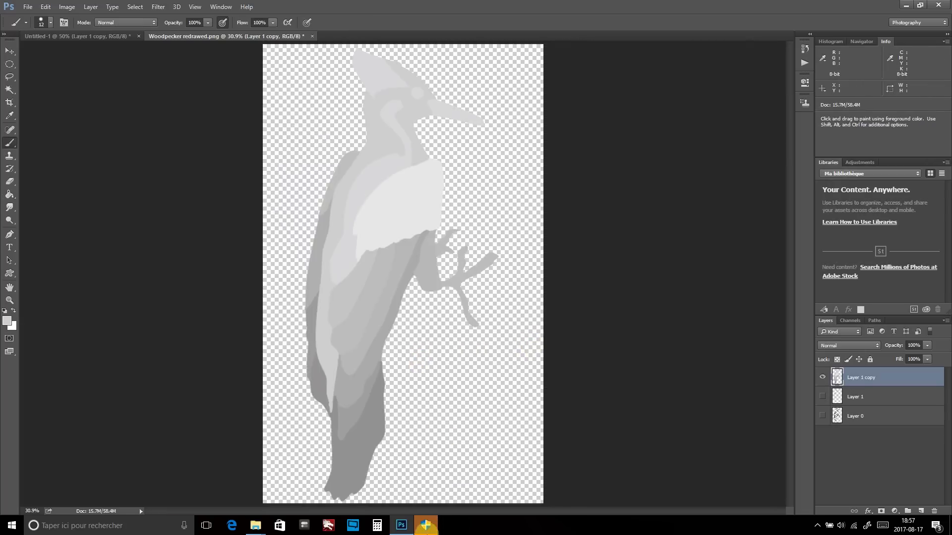
Paste the shaded woodpecker into the Untitled-1 logo document and scale it to about 40% at the ellipse's left end
click(81, 36)
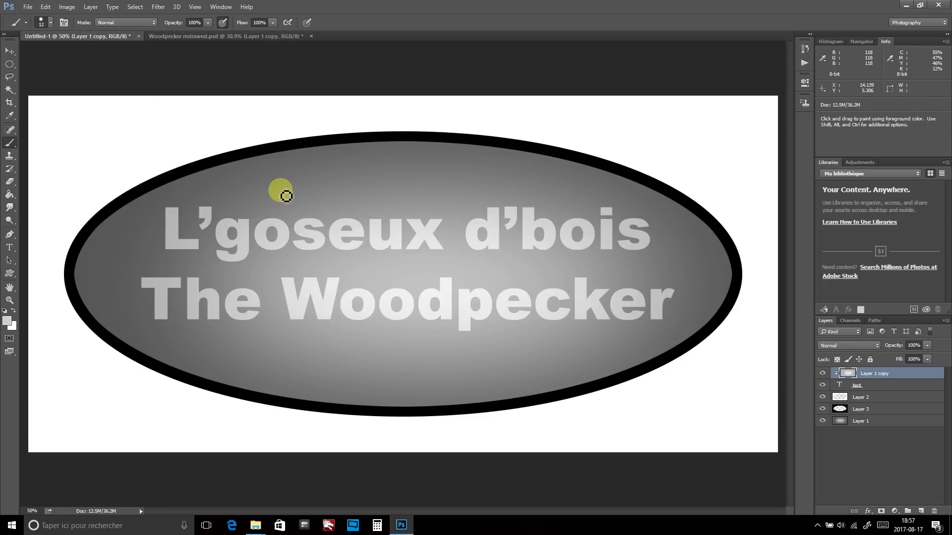
key(ctrl+v)
key(ctrl+t)
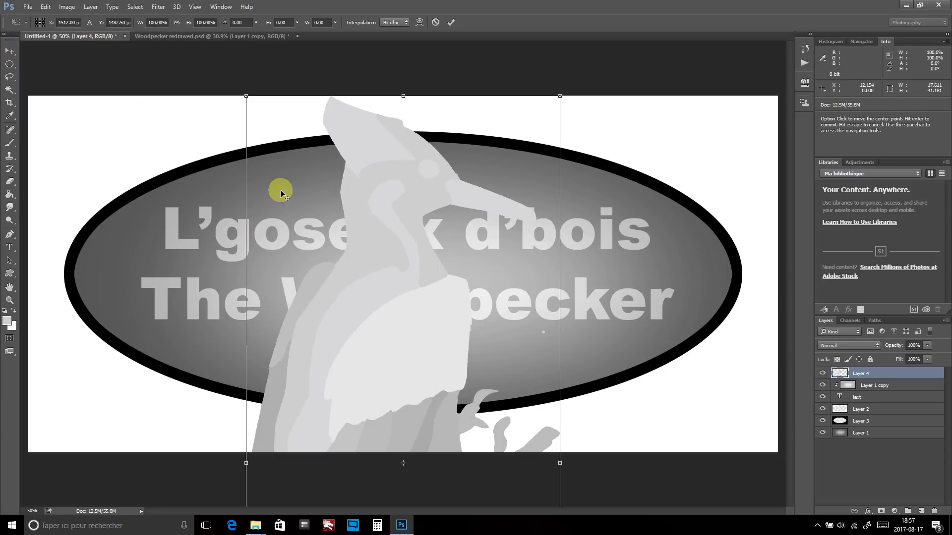
drag(559, 96, 115, 234)
drag(174, 133, 168, 144)
drag(104, 248, 108, 233)
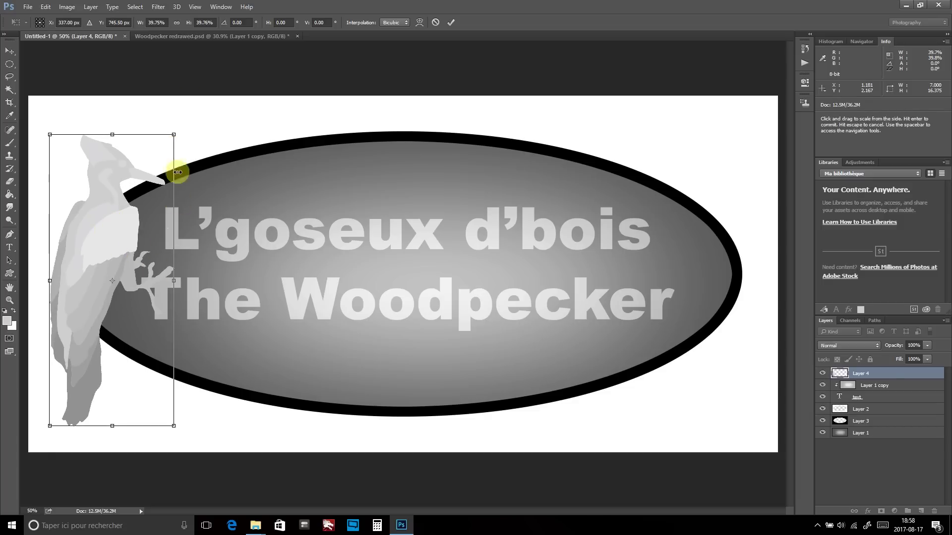
Resize the woodpecker to 41.08% width and 36.45% height, rotate it 1.16 degrees over the ellipse's left edge, and apply the transform
drag(111, 134, 106, 144)
drag(142, 278, 97, 266)
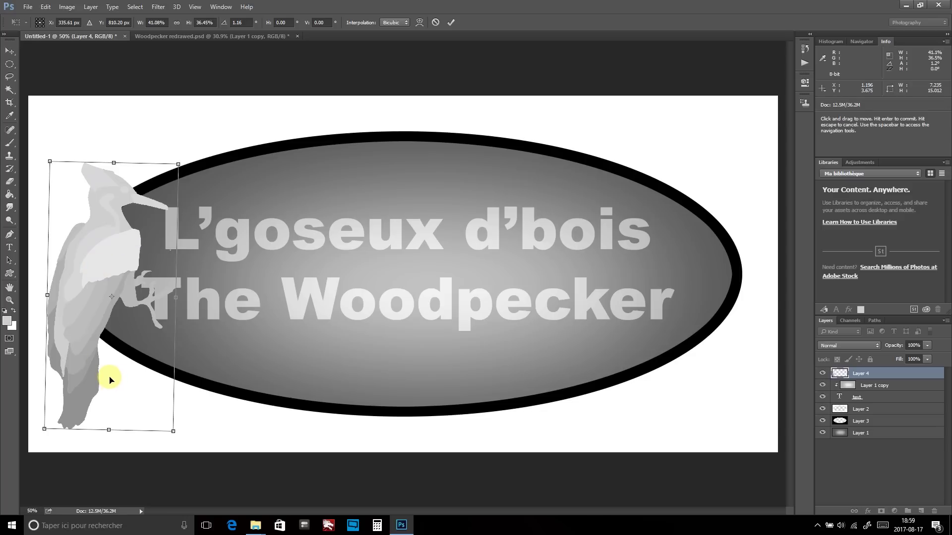
key(b)
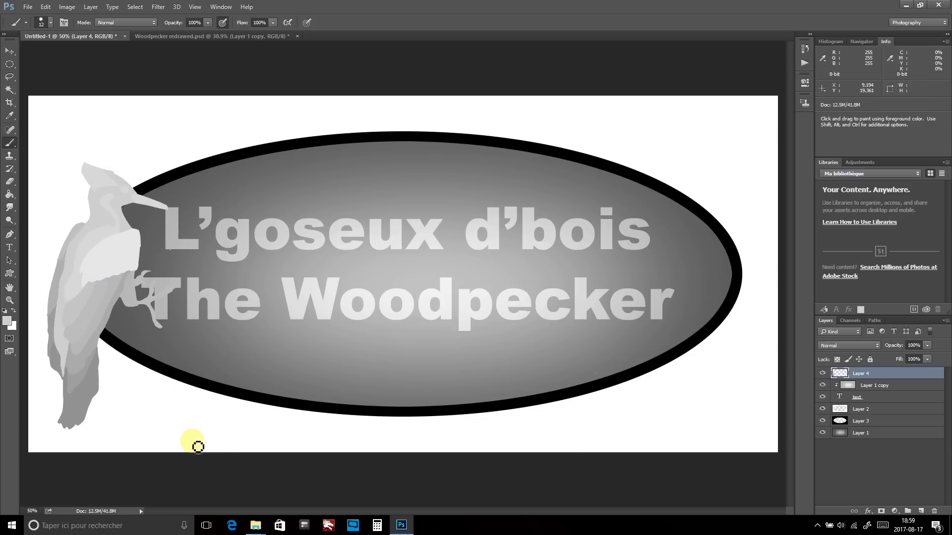
Add a new layer and place it directly beneath the woodpecker layer
click(91, 7)
mouse_move(104, 18)
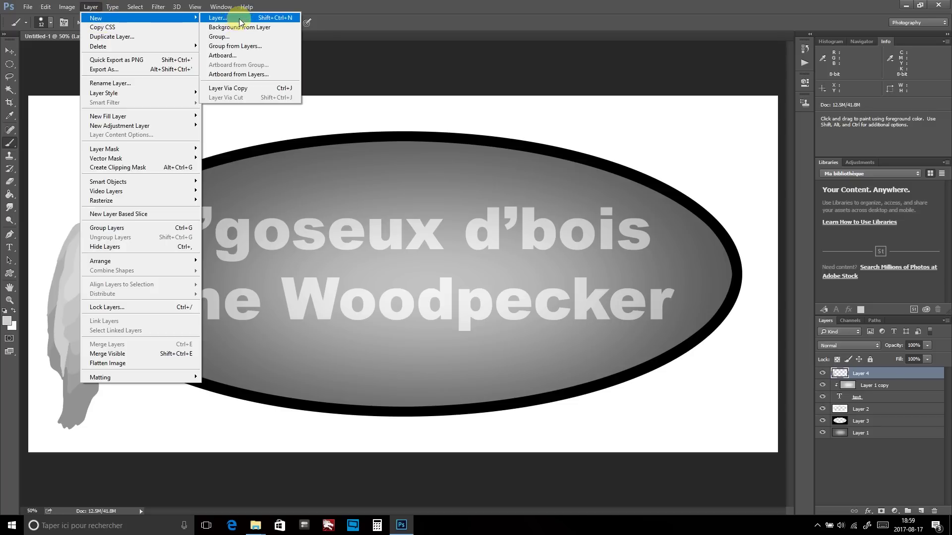
click(240, 22)
click(557, 167)
drag(869, 373, 870, 386)
Paint a solid black silhouette extending past the woodpecker's outer edge on Layer 5, hiding the woody layer to fill its inside
key(d)
key(bracketright)
key(bracketright)
key(bracketright)
mouse_move(137, 189)
mouse_down()
mouse_move(94, 162)
mouse_move(49, 270)
mouse_move(51, 371)
mouse_move(81, 425)
mouse_move(107, 337)
mouse_move(132, 170)
mouse_move(142, 183)
mouse_up()
mouse_move(52, 383)
mouse_down()
mouse_move(71, 435)
mouse_move(102, 403)
mouse_move(107, 335)
mouse_up()
click(821, 374)
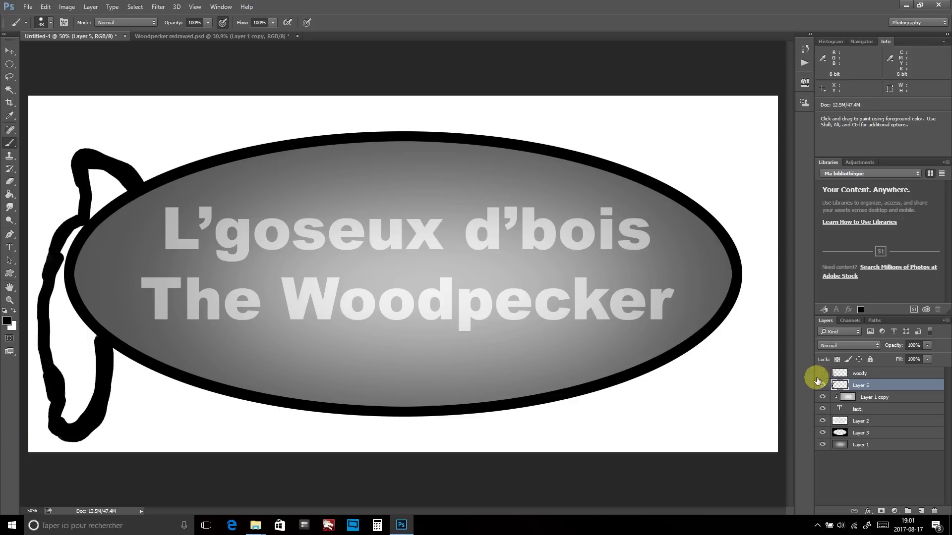
mouse_move(94, 177)
mouse_down()
mouse_move(119, 185)
mouse_move(95, 184)
mouse_move(58, 293)
mouse_move(95, 378)
mouse_move(53, 308)
mouse_move(87, 392)
mouse_up()
Merge Layer 5, Layer 3 and Layer 2 into one layer, hiding Layer 1 copy, text and Layer 1 to keep them separate
ctrl+click(842, 433)
click(822, 397)
click(822, 409)
click(822, 445)
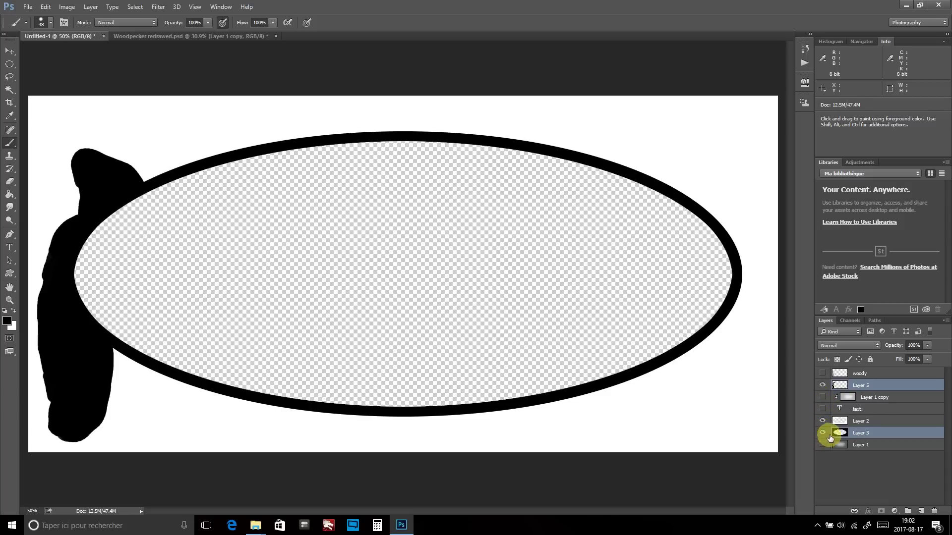
ctrl+click(860, 421)
right_click(856, 421)
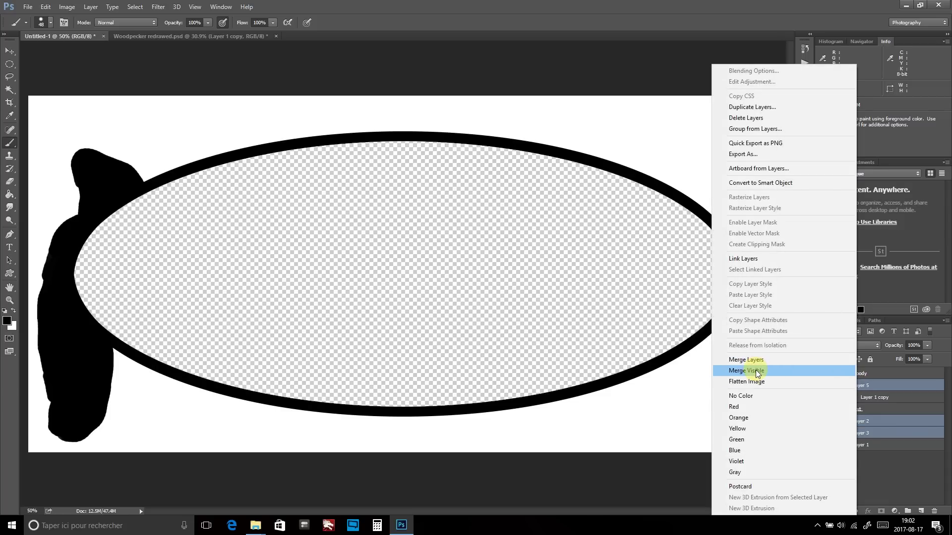
click(756, 370)
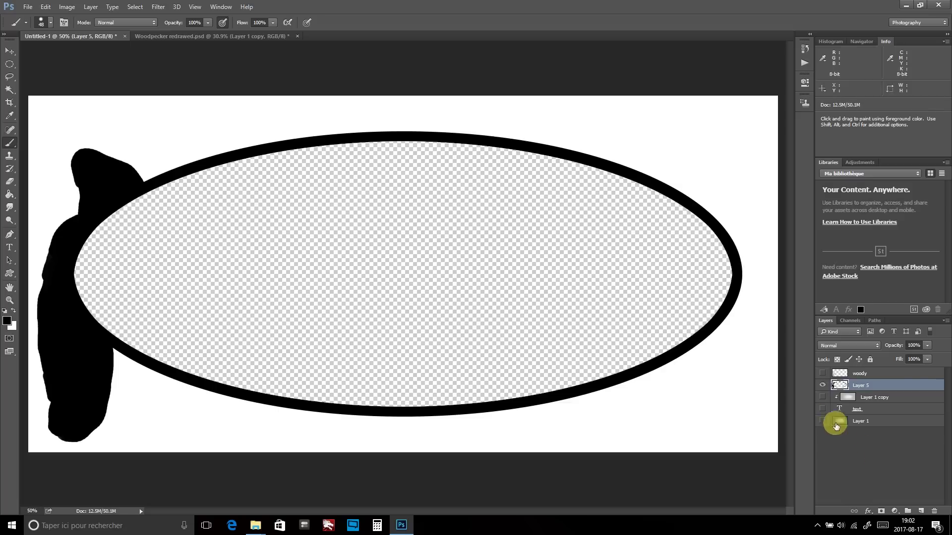
Show the woody, Layer 1 copy, text and Layer 1 layers again
click(823, 373)
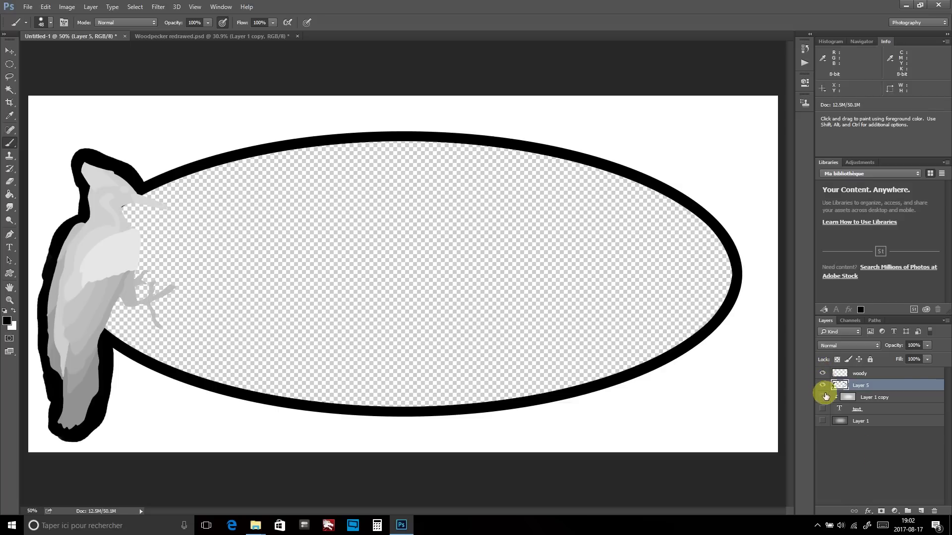
click(823, 409)
click(823, 421)
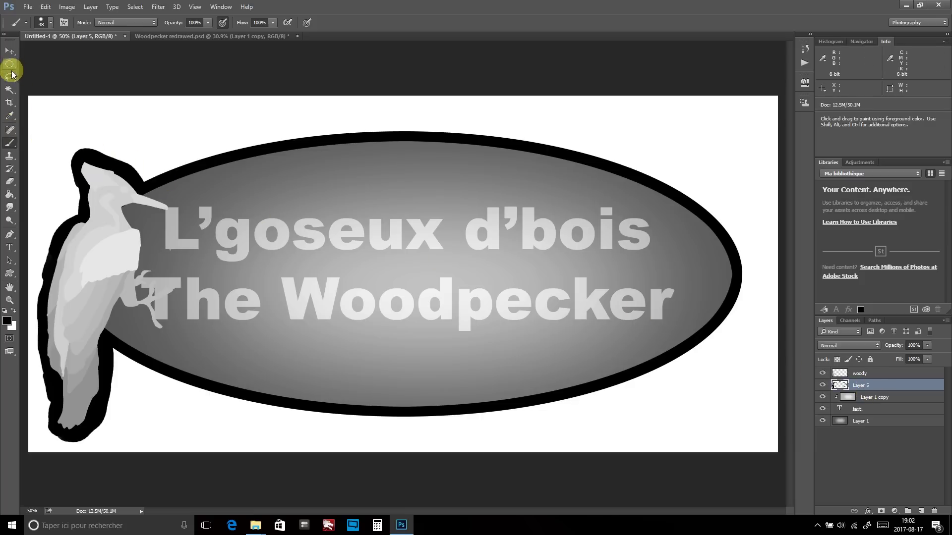
Select the white background around the black border with the Magic Wand and expand the selection by 25 pixels
click(10, 90)
click(193, 124)
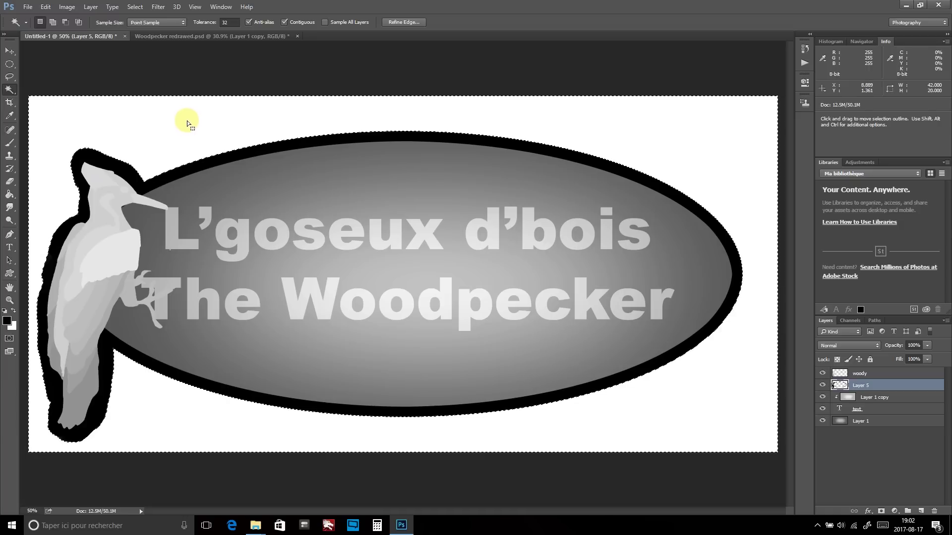
click(140, 8)
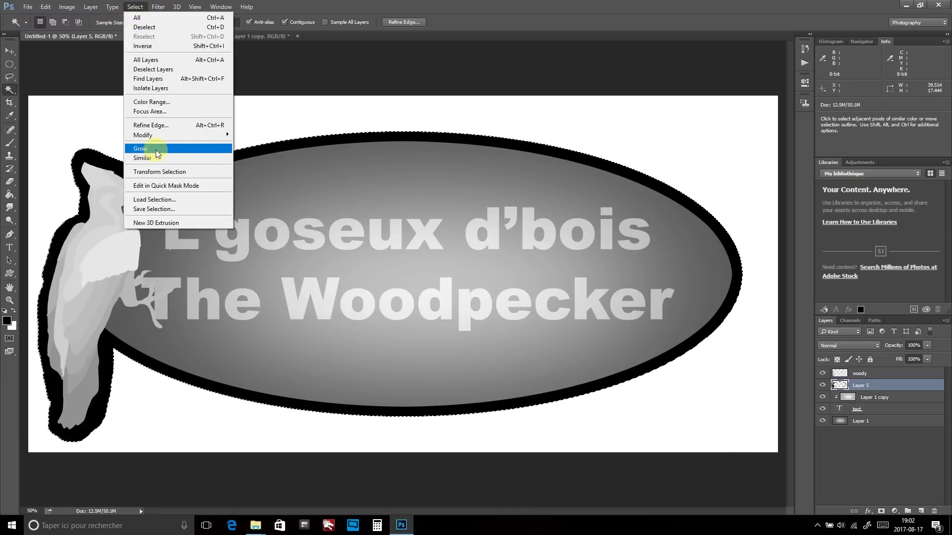
click(75, 163)
text(25)
key(Return)
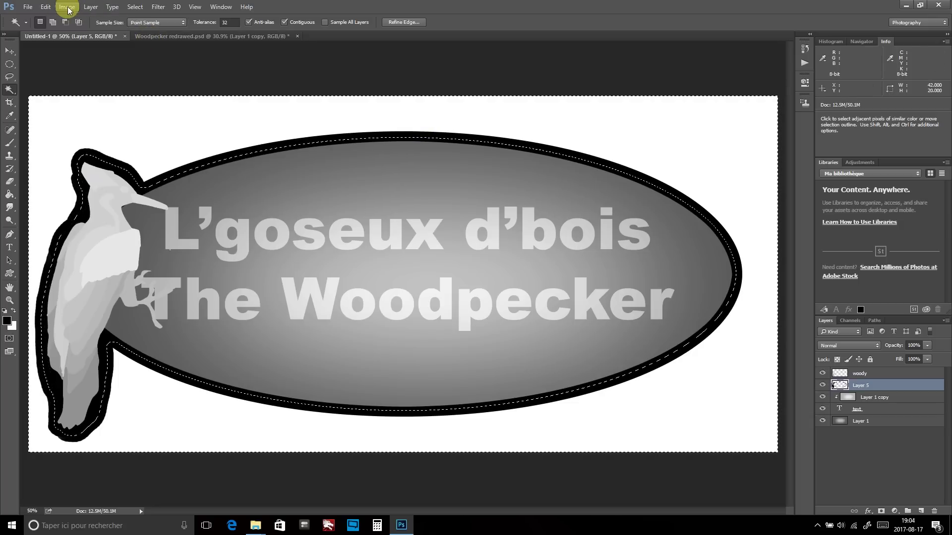
Add a new layer named "small mask" above Layer 5
click(90, 7)
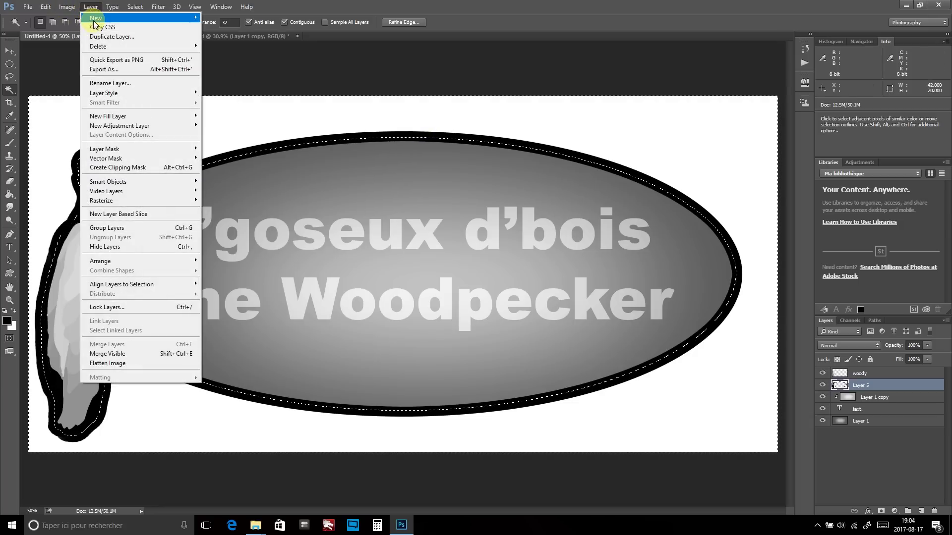
mouse_move(135, 23)
click(240, 19)
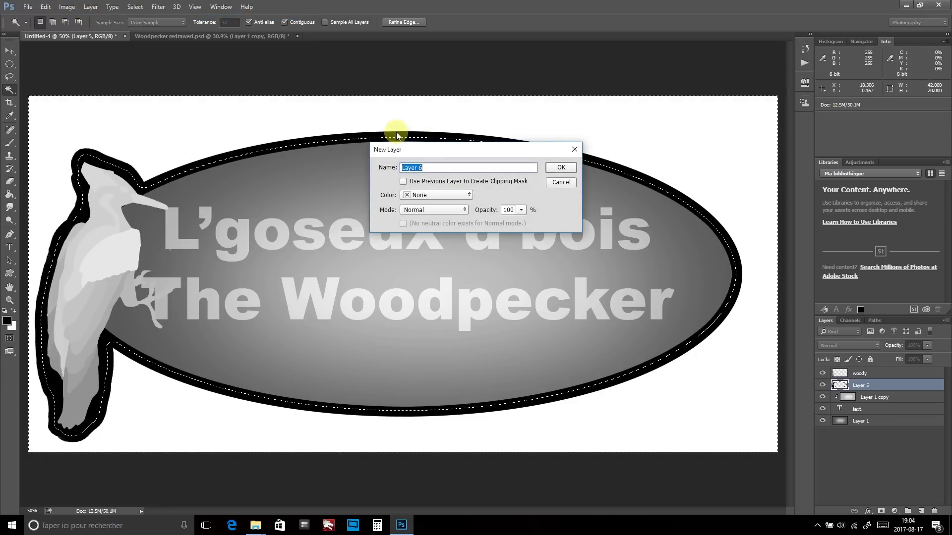
text(s)
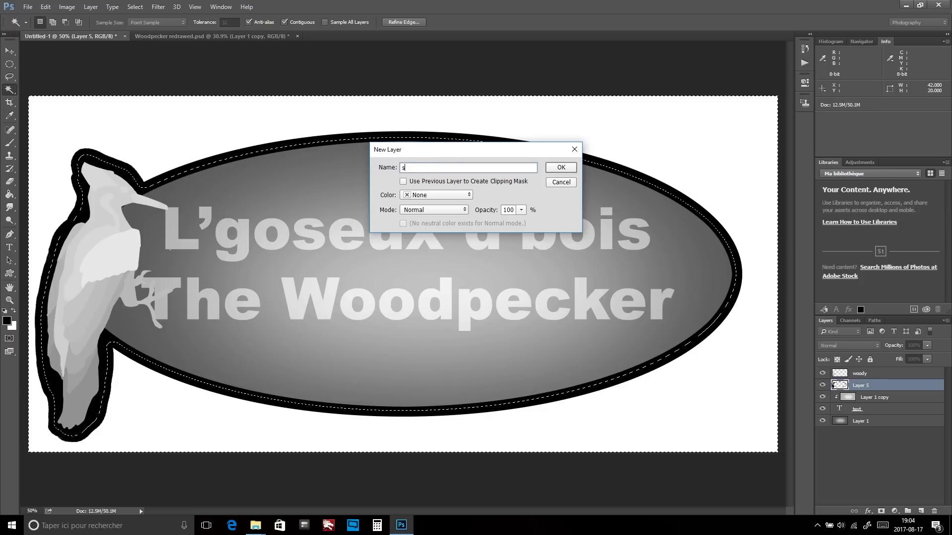
text(mall mask)
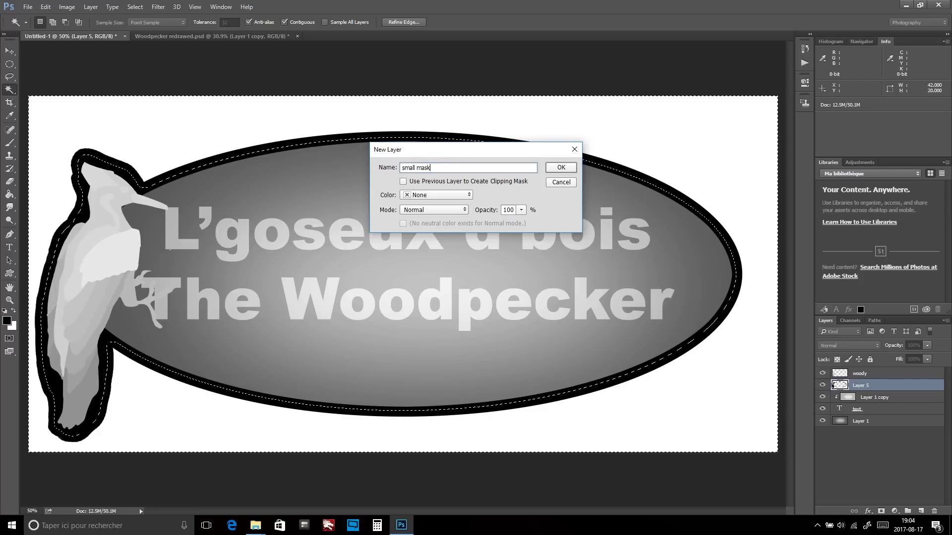
key(Return)
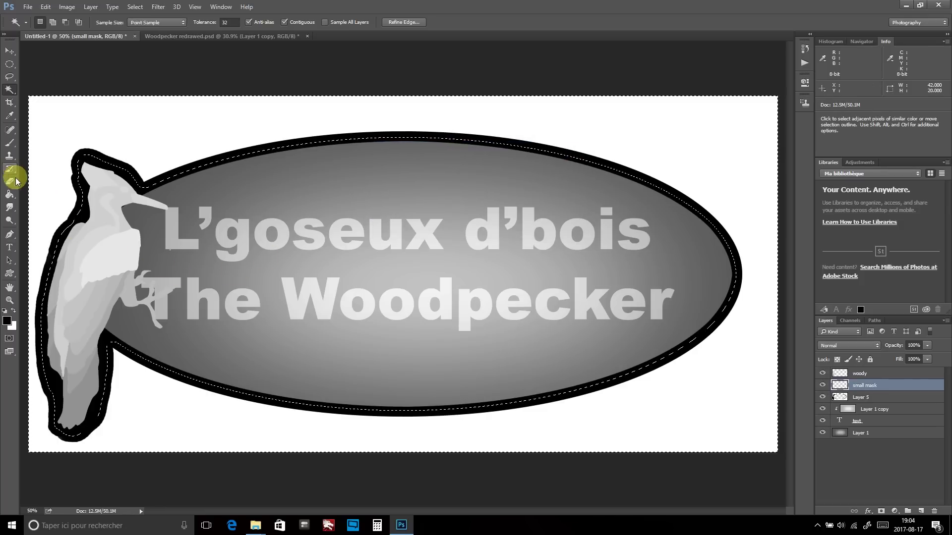
Fill the expanded selection with white on the small mask layer, deselect it, and hide the layer
click(11, 198)
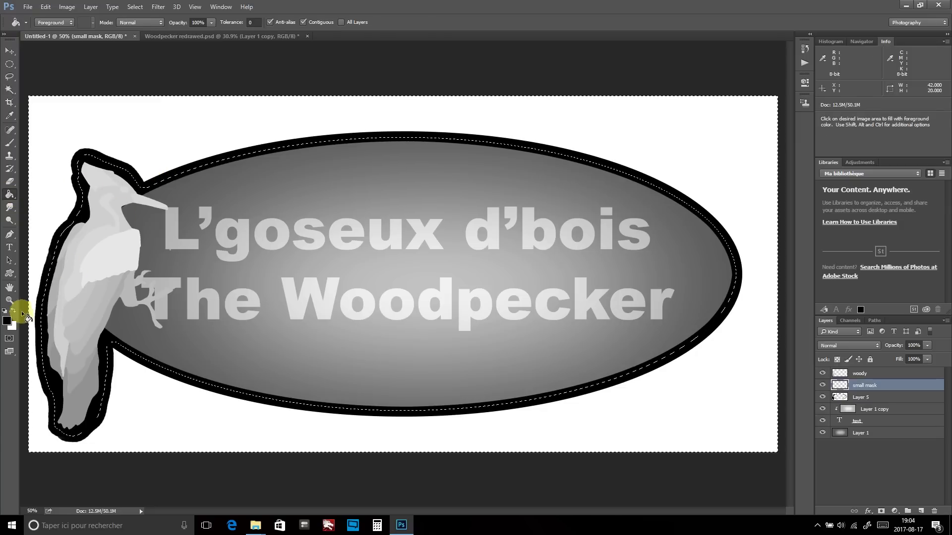
click(186, 170)
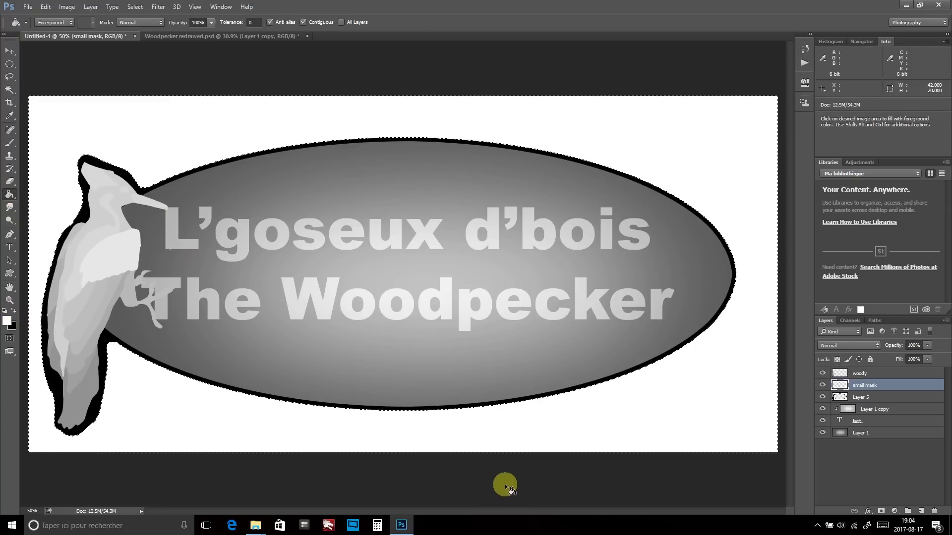
key(ctrl+d)
click(823, 389)
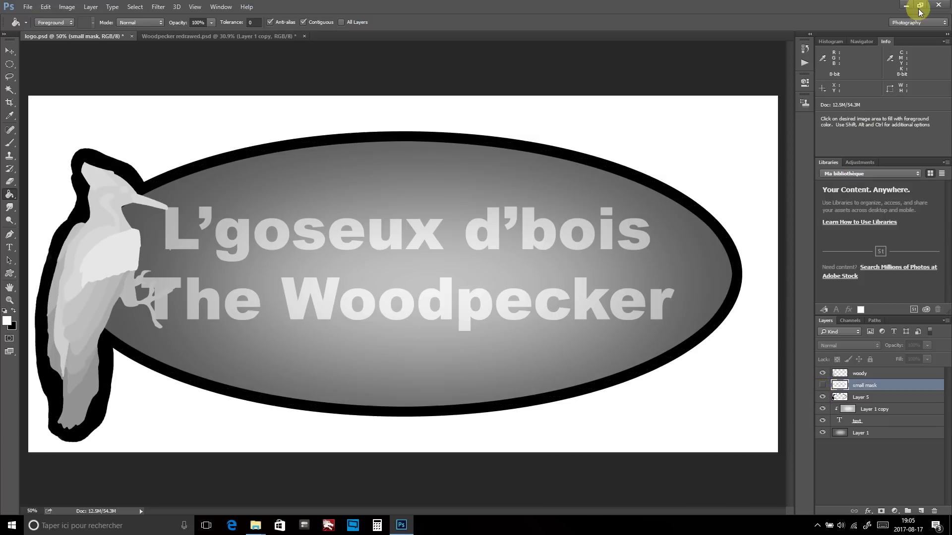
Switch to the desktop's CNC Stuff folder and launch dmap2gcode-011 from it
click(919, 5)
double_click(837, 178)
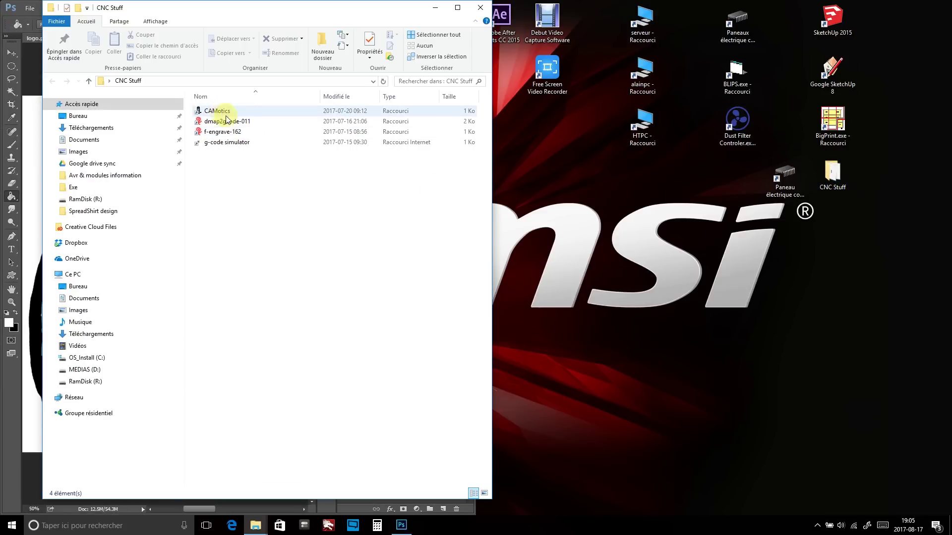
drag(308, 11, 621, 39)
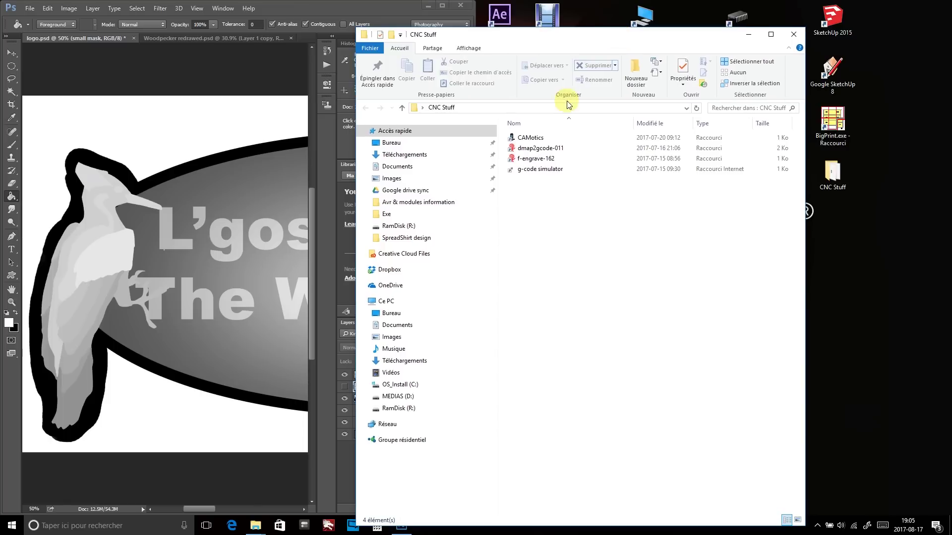
double_click(537, 149)
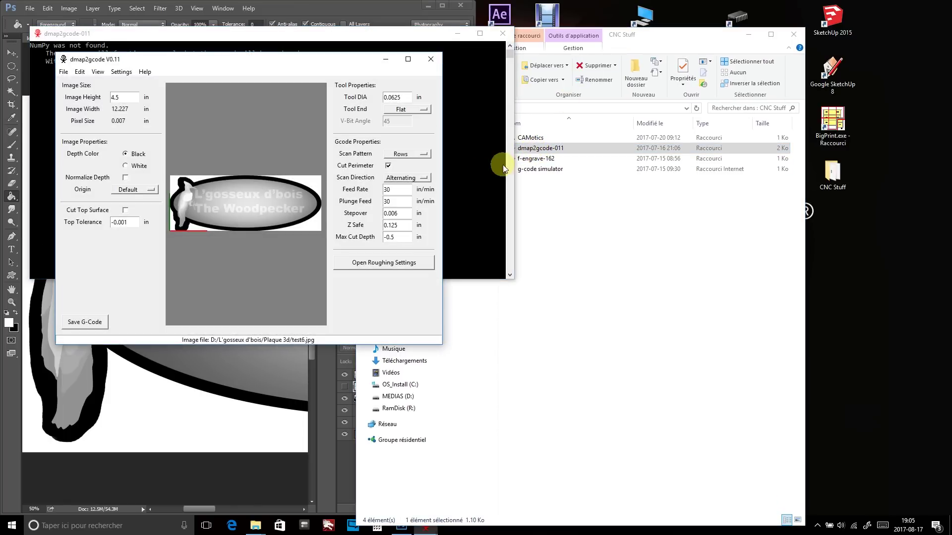
Load logo.jpg from the RamDisk (R:) into dmap2gcode and maximize the window
click(63, 71)
click(53, 94)
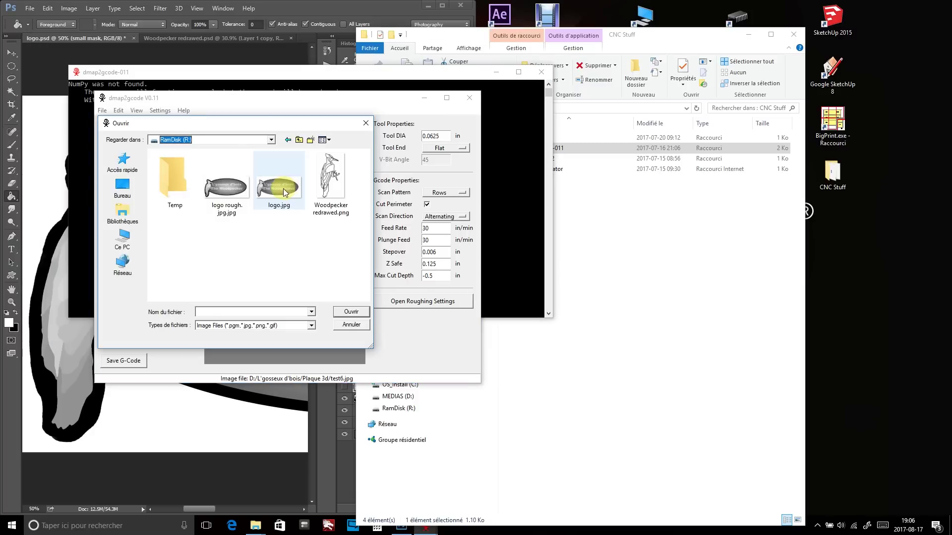
double_click(283, 188)
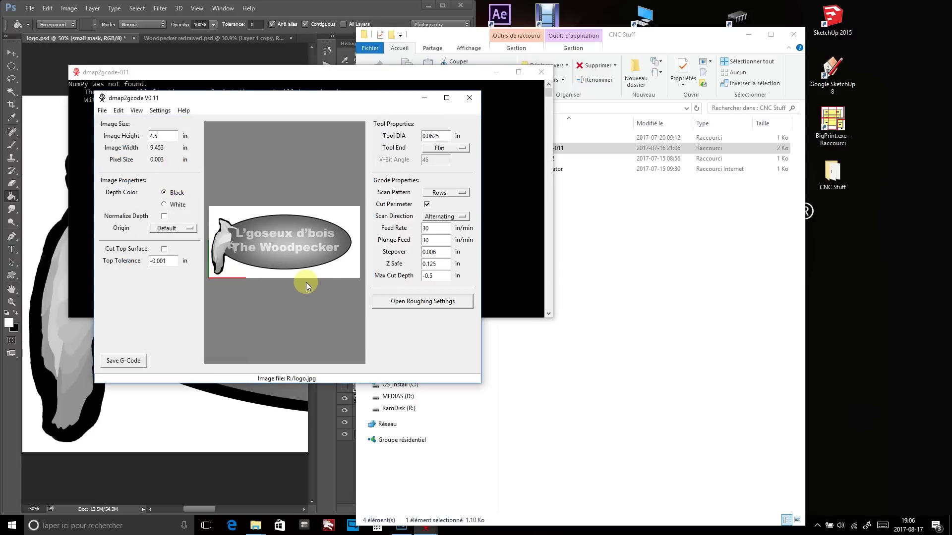
click(446, 97)
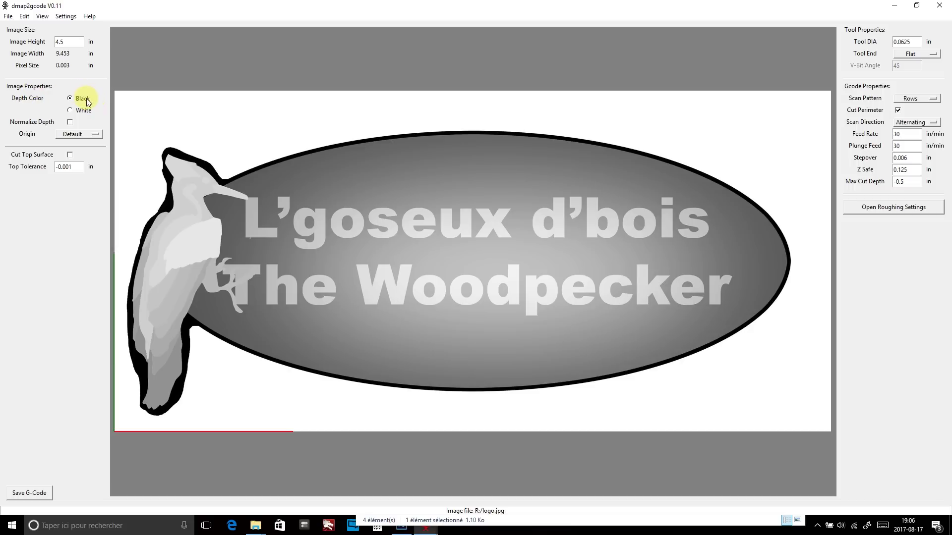
Examine the Origin, Cut Top Surface, Tool End and Scan Pattern options, keeping their current settings
click(85, 135)
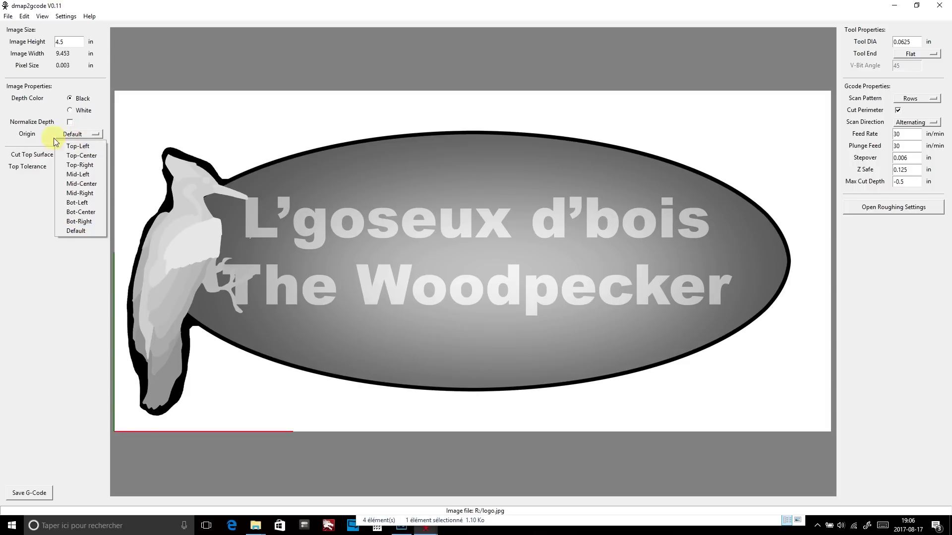
click(34, 145)
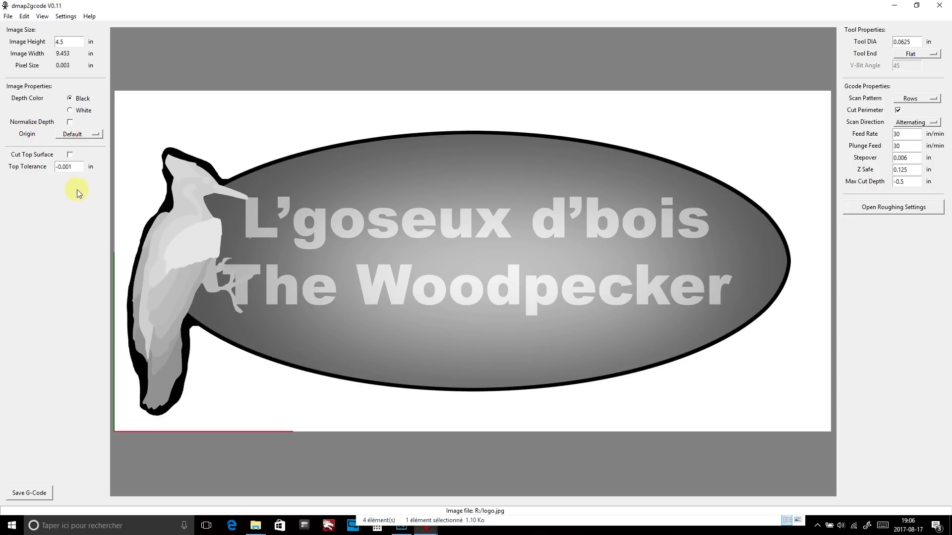
click(70, 155)
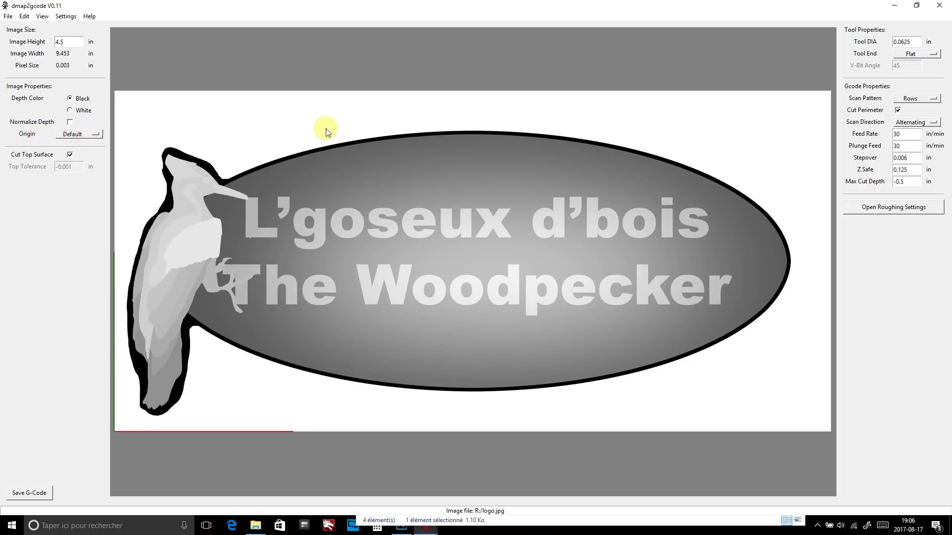
click(70, 155)
click(916, 55)
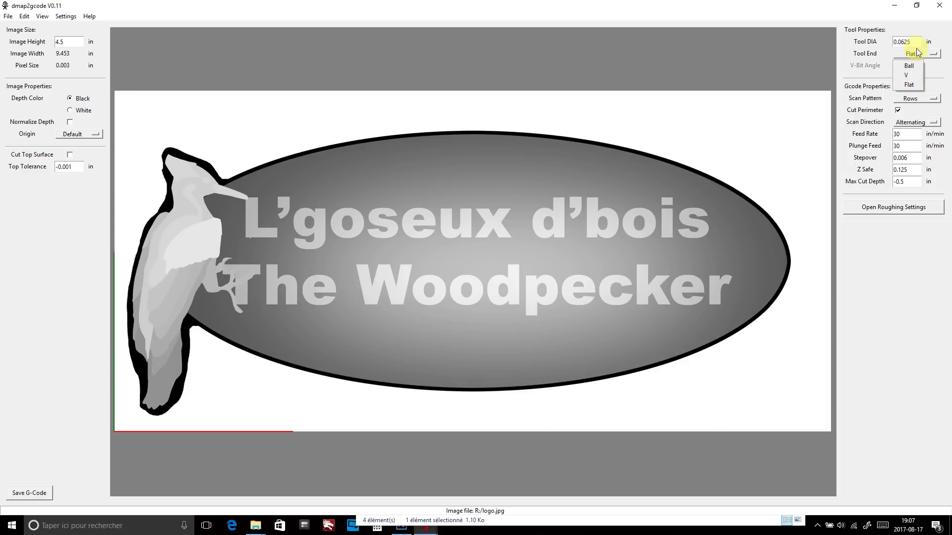
click(925, 33)
click(910, 99)
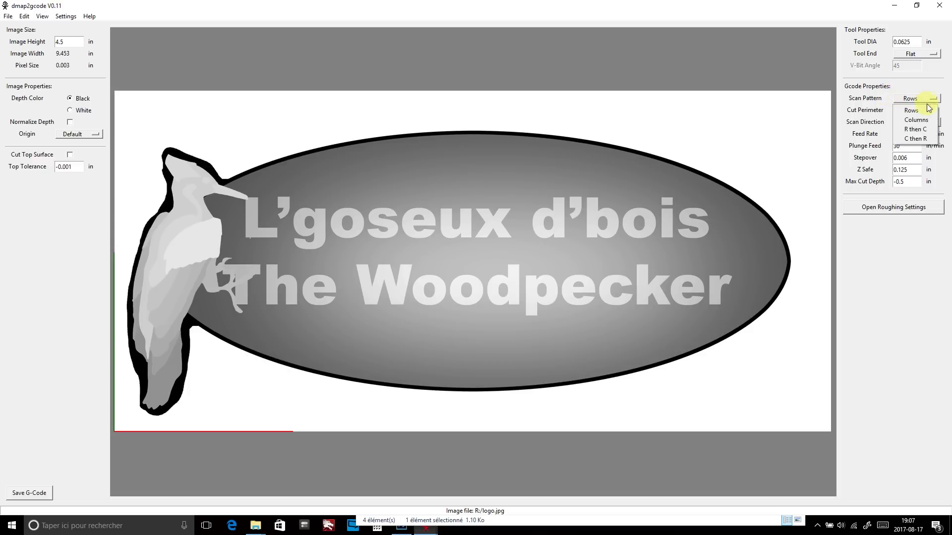
click(920, 88)
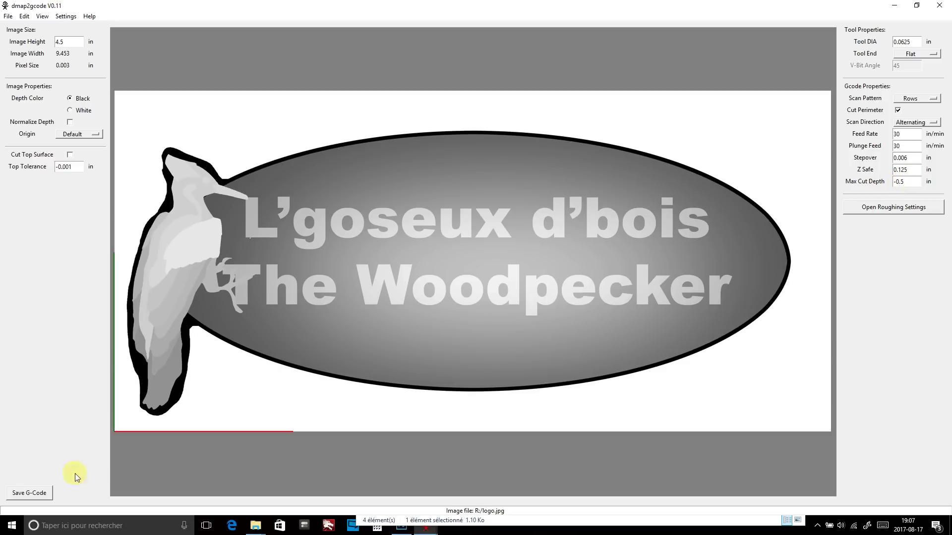
Save the G-code as logo.gcode on the RamDisk (R:)
click(35, 495)
double_click(115, 204)
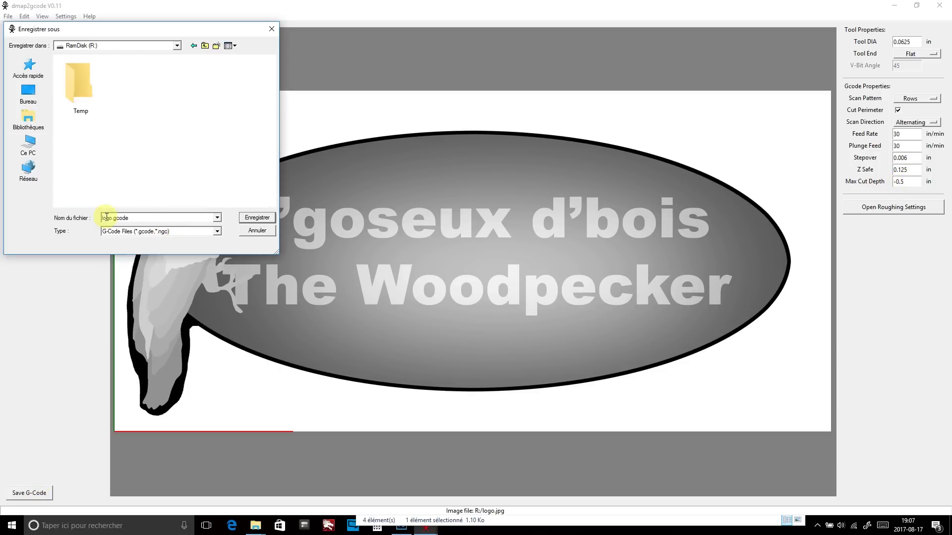
click(255, 217)
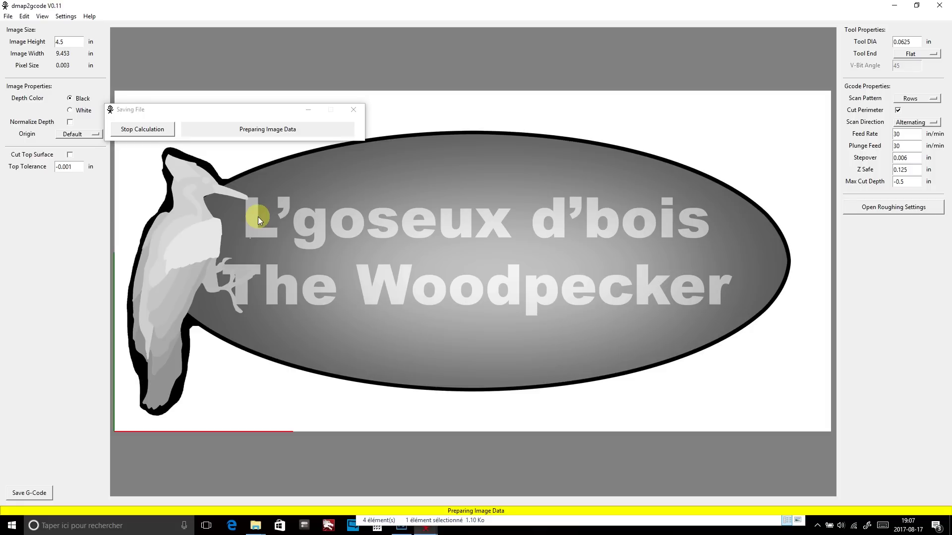
Launch a second dmap2gcode-011 instance from the CNC Stuff folder, maximize it, and load "logo rough. jpg.jpg" from the RamDisk (R:)
click(585, 522)
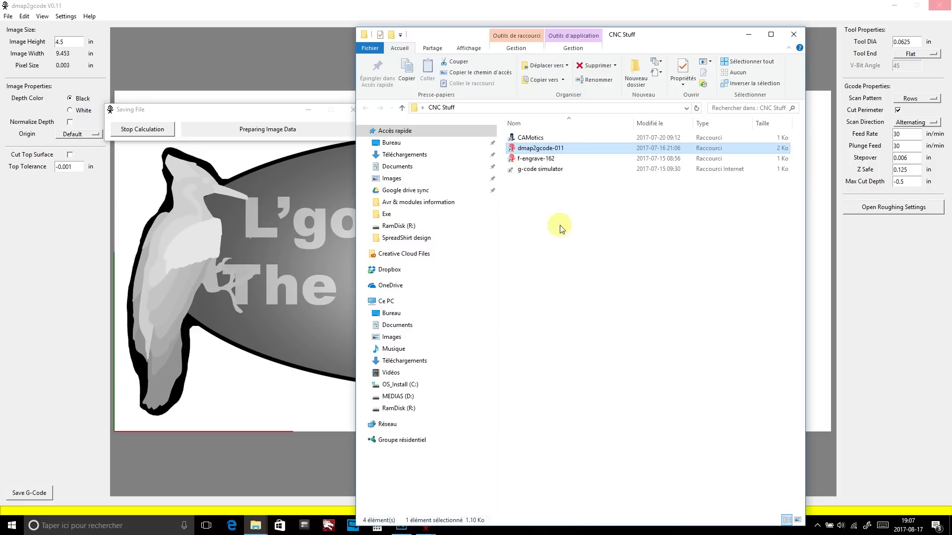
double_click(537, 147)
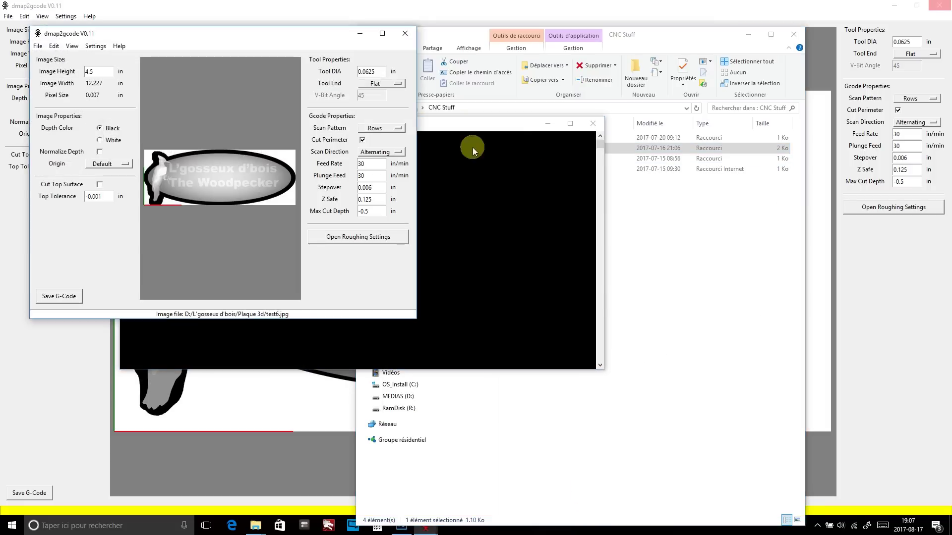
click(382, 33)
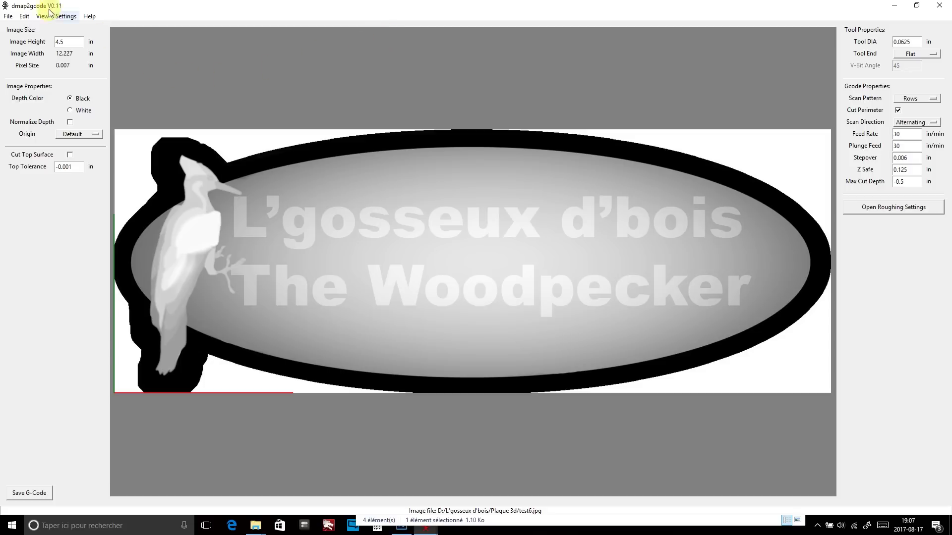
click(8, 16)
click(22, 37)
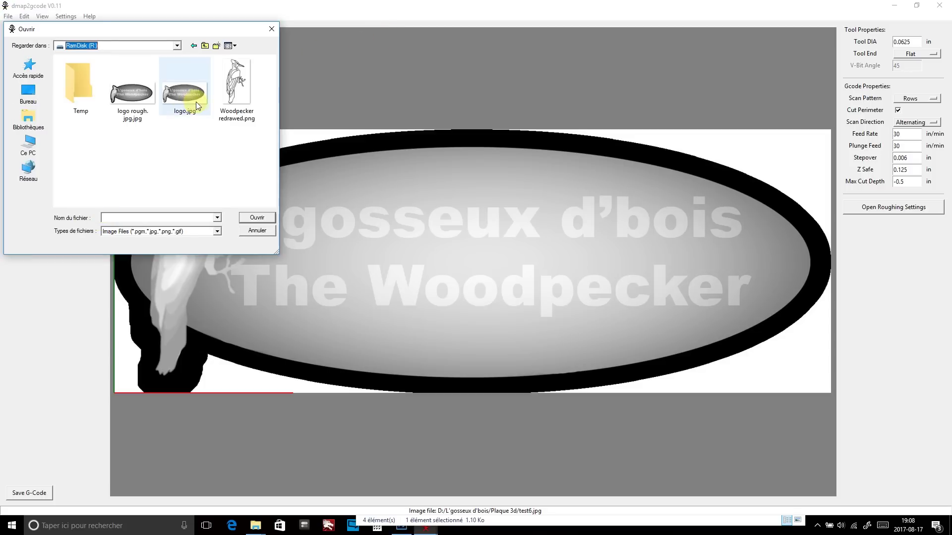
double_click(133, 101)
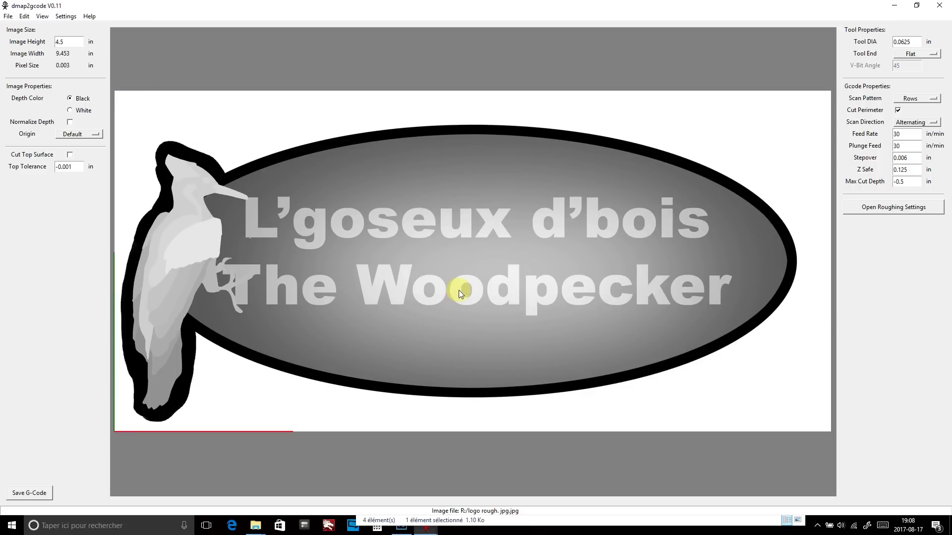
Open the roughing settings and review the roughing tool diameter and tool end, keeping the Flat tool end
click(906, 210)
drag(70, 36, 545, 157)
click(593, 182)
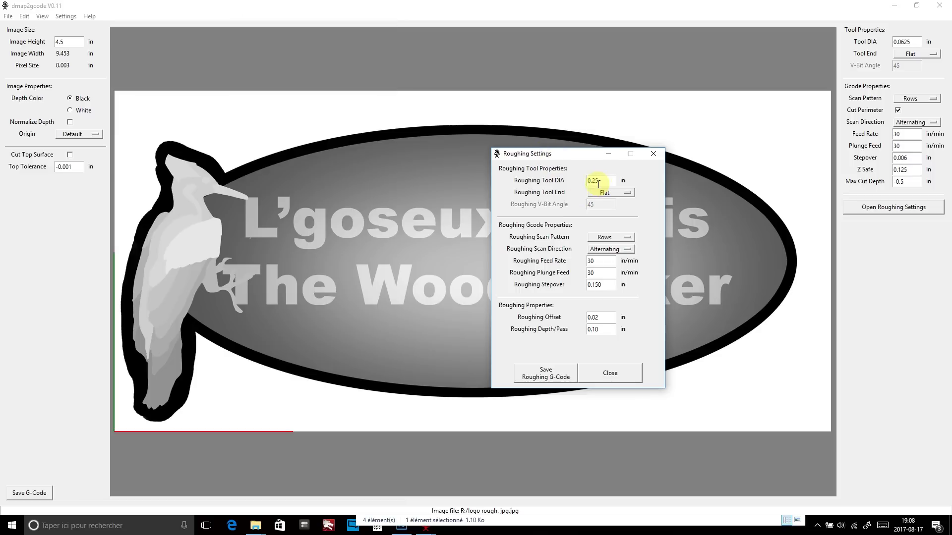
click(608, 192)
click(637, 192)
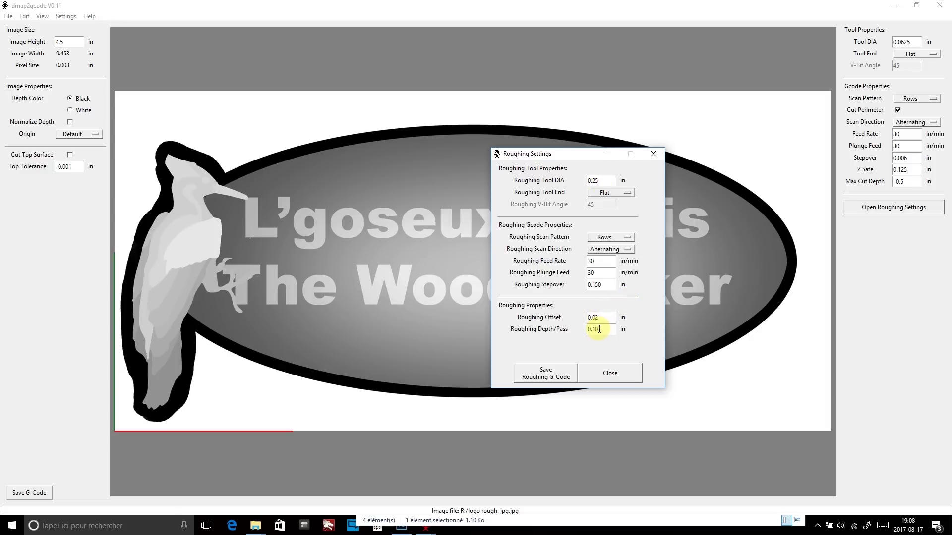
Save the roughing G-code as "logo rough. jpg_rough.gcode" on the RamDisk (R:)
click(554, 376)
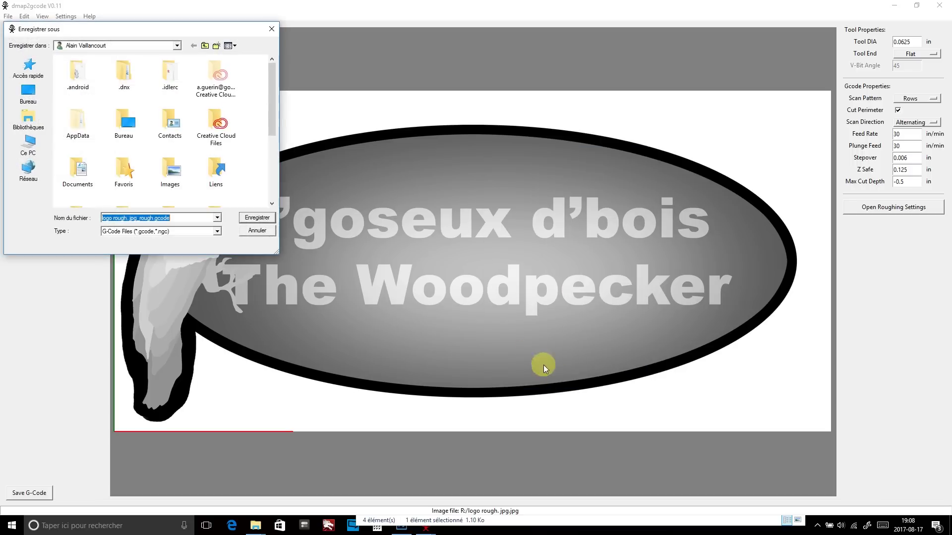
click(177, 45)
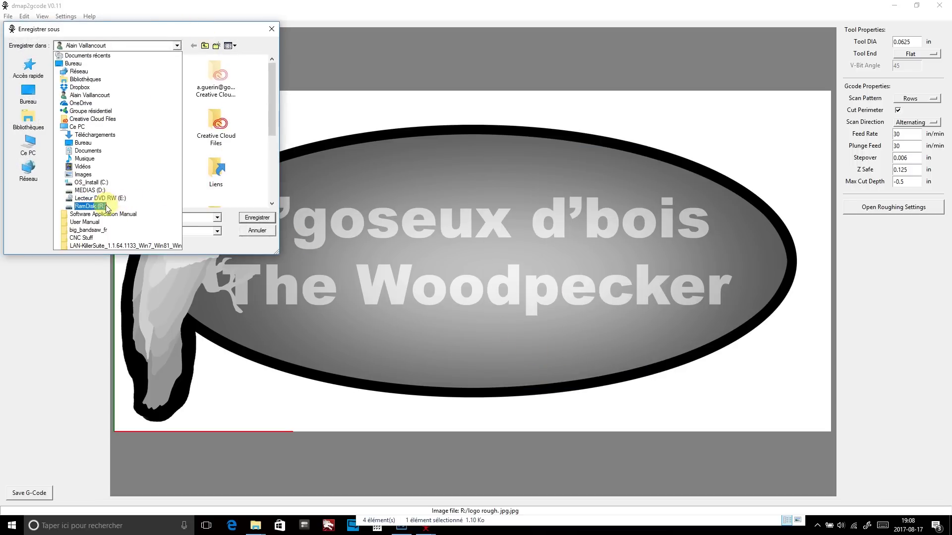
click(107, 207)
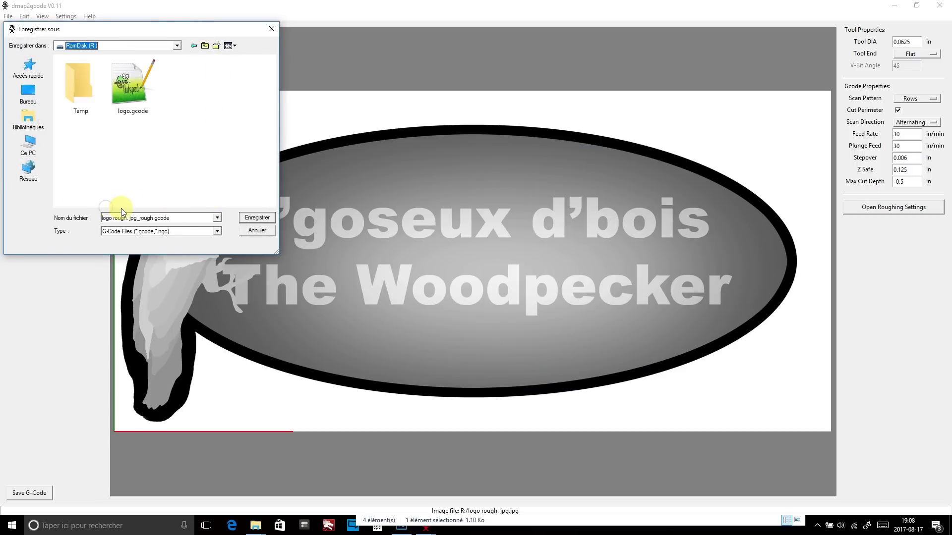
click(256, 218)
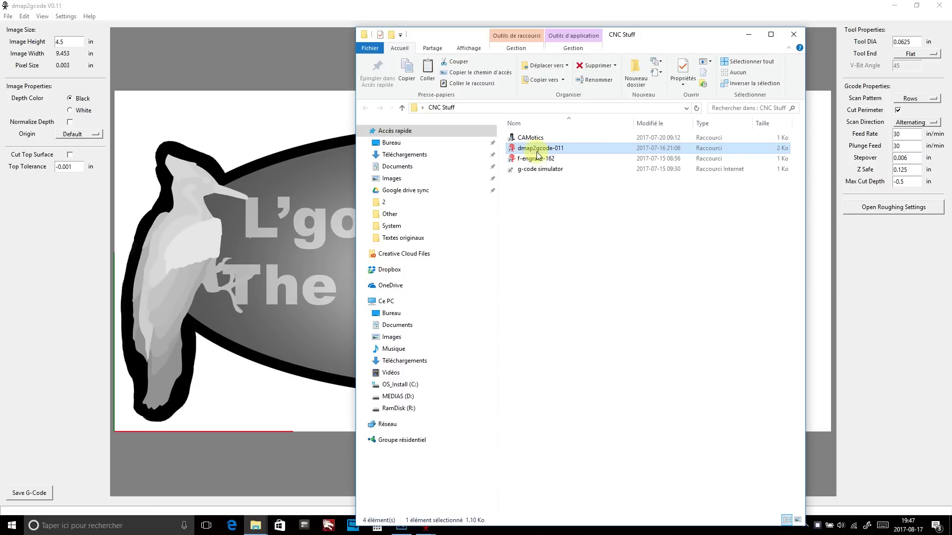
Launch CAMotics from the CNC Stuff folder and open "logo rough. jpg_rough.gcode" as a new imperial project with the default tool table
double_click(535, 138)
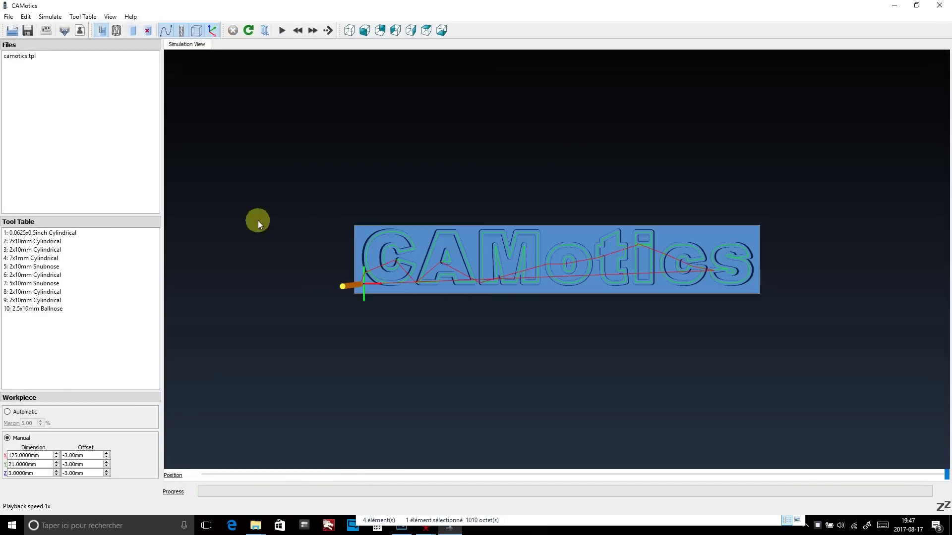
click(11, 31)
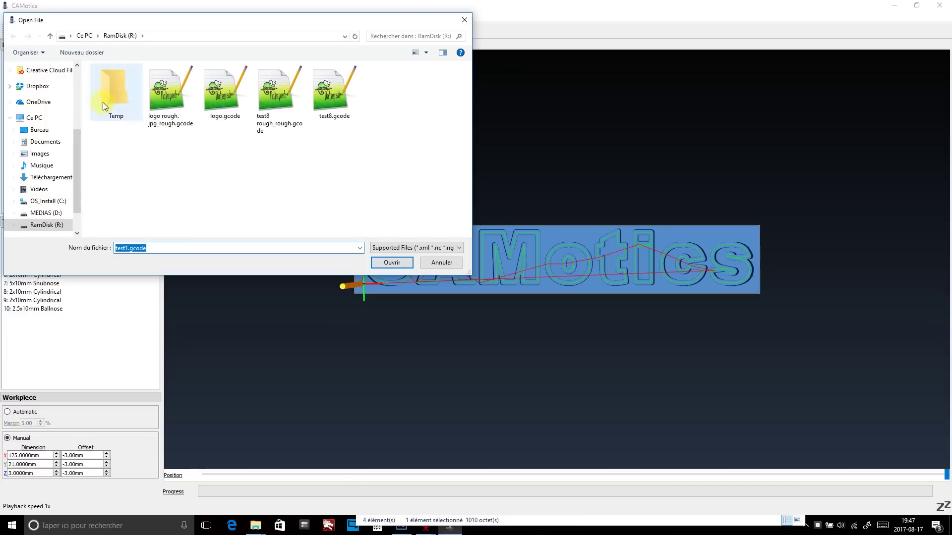
click(169, 95)
click(389, 261)
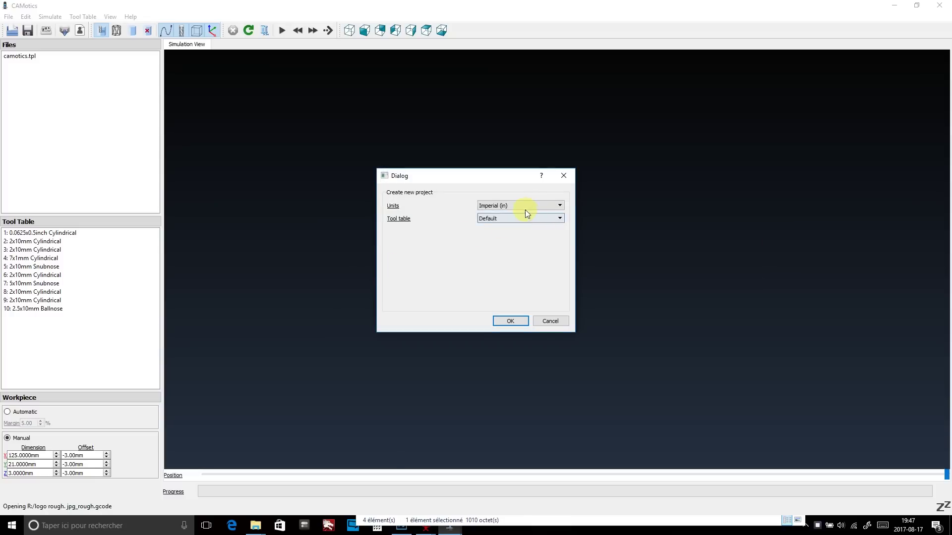
click(510, 321)
Play the roughing simulation at up to 64x speed with the toolpath and tool hidden, and advance it to the end
click(313, 30)
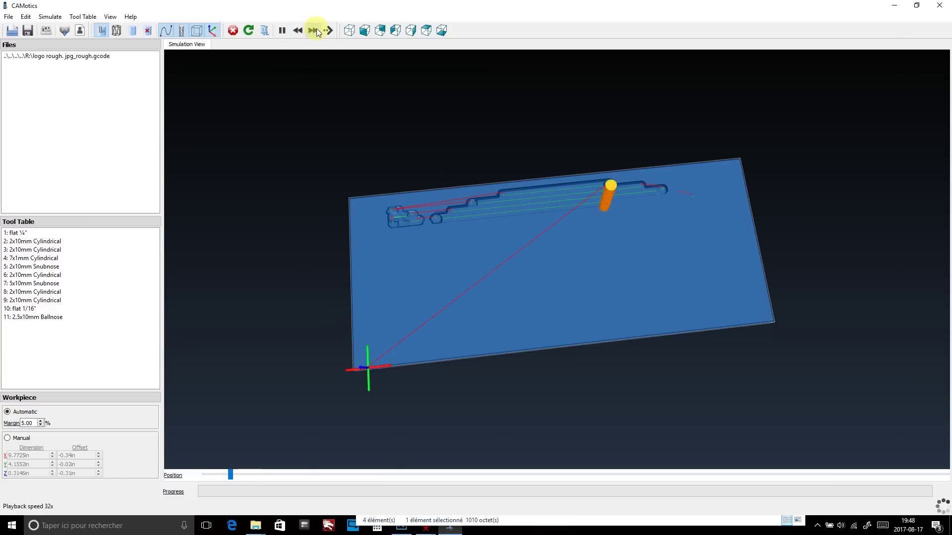
drag(550, 297, 620, 316)
click(171, 33)
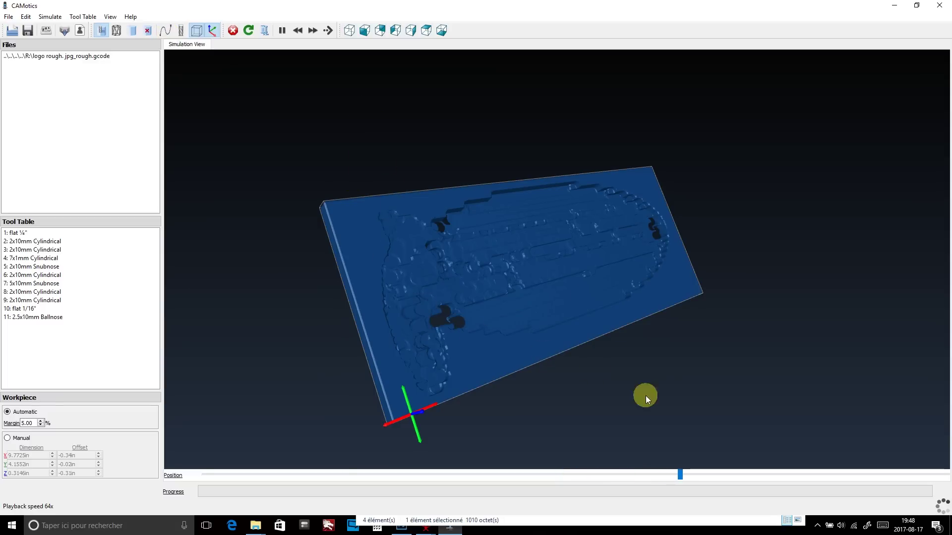
drag(700, 476, 946, 491)
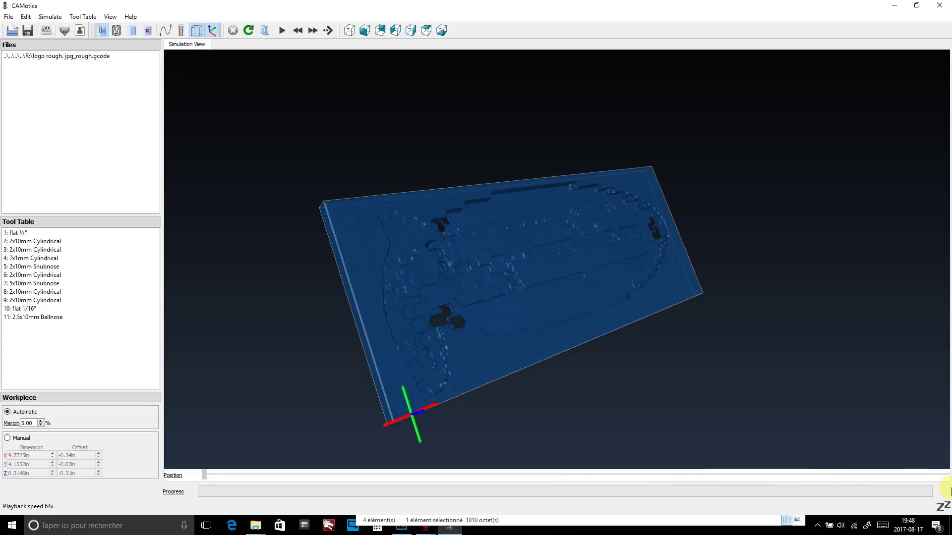
Open logo.gcode from the RamDisk (R:) as a new imperial project with the default tool table
click(12, 30)
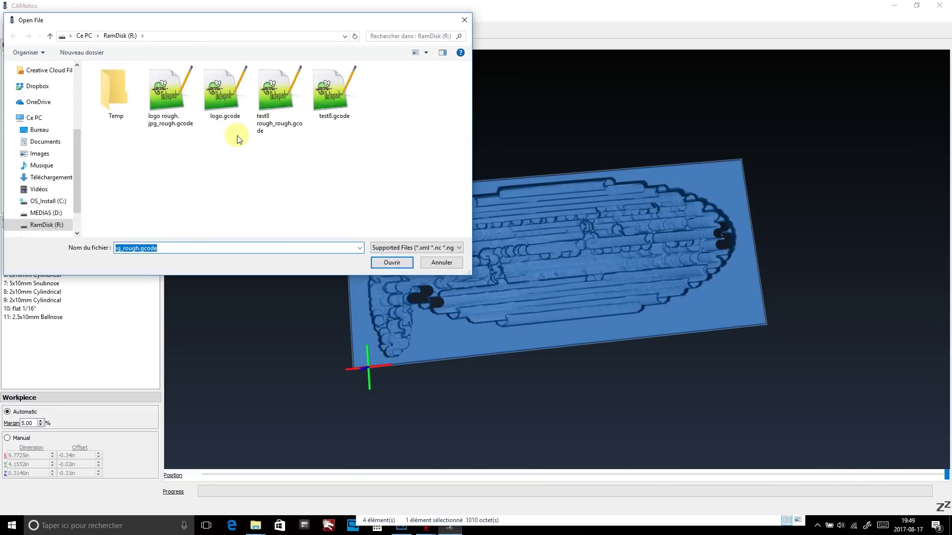
double_click(221, 98)
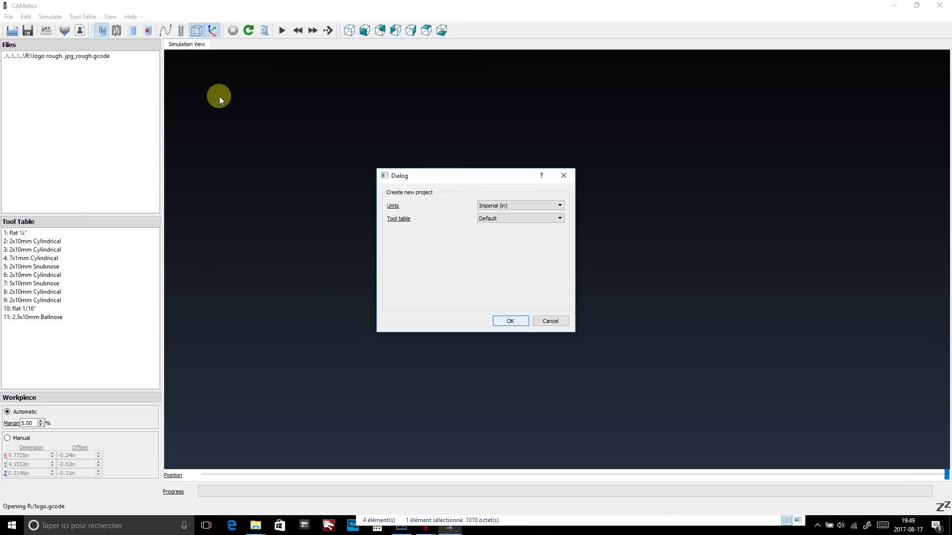
click(525, 320)
drag(408, 255, 297, 168)
Import a tool table with the flat 1/16" cutter as tool 1 and inspect the resimulated logo up close
click(61, 233)
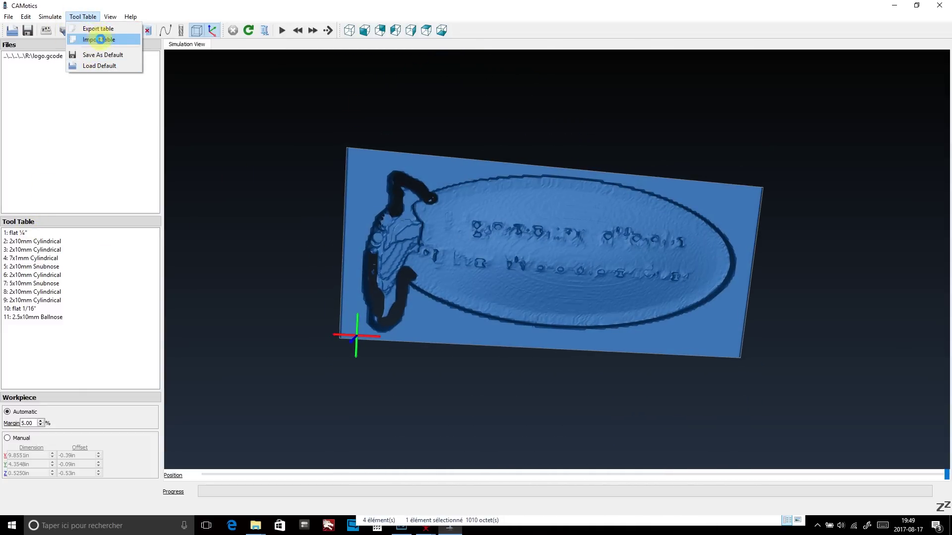
click(101, 41)
drag(465, 122, 465, 151)
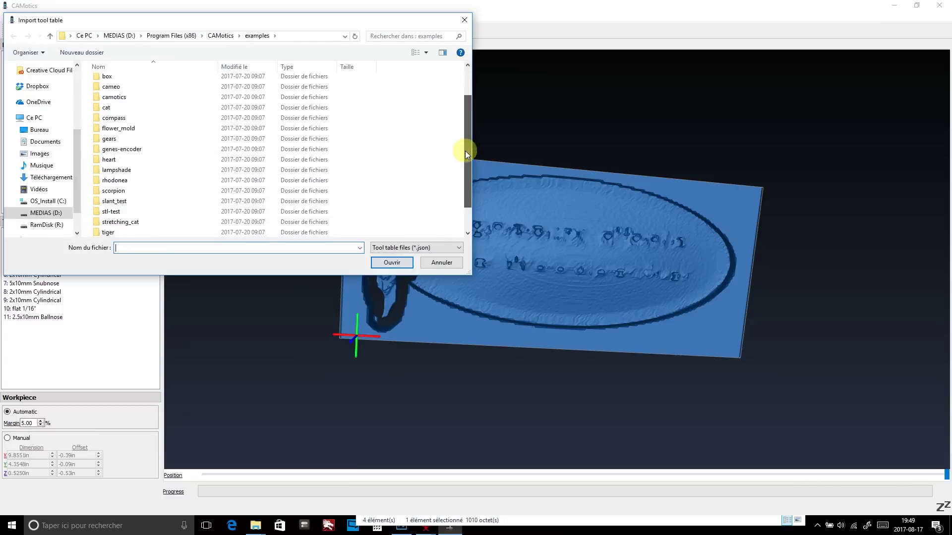
double_click(121, 223)
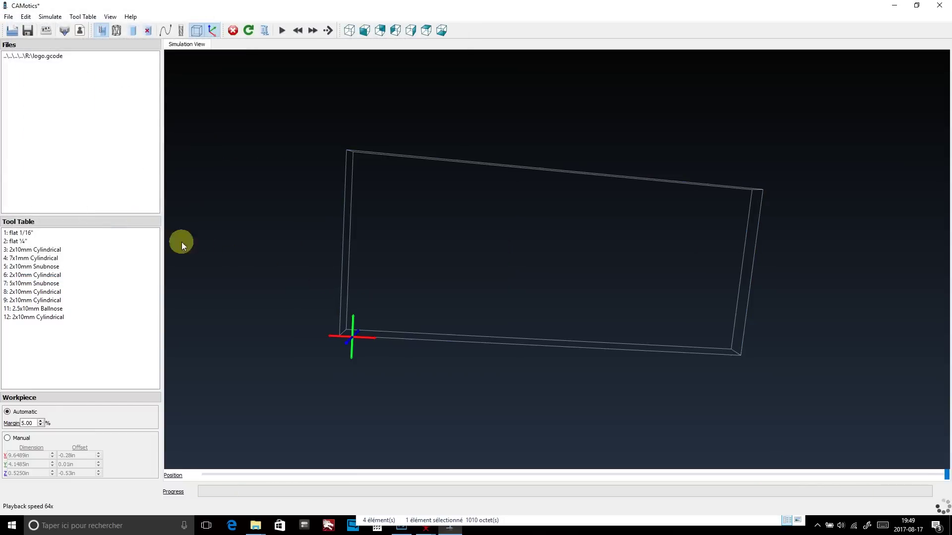
drag(478, 341, 475, 273)
scroll(436, 287, up, 5)
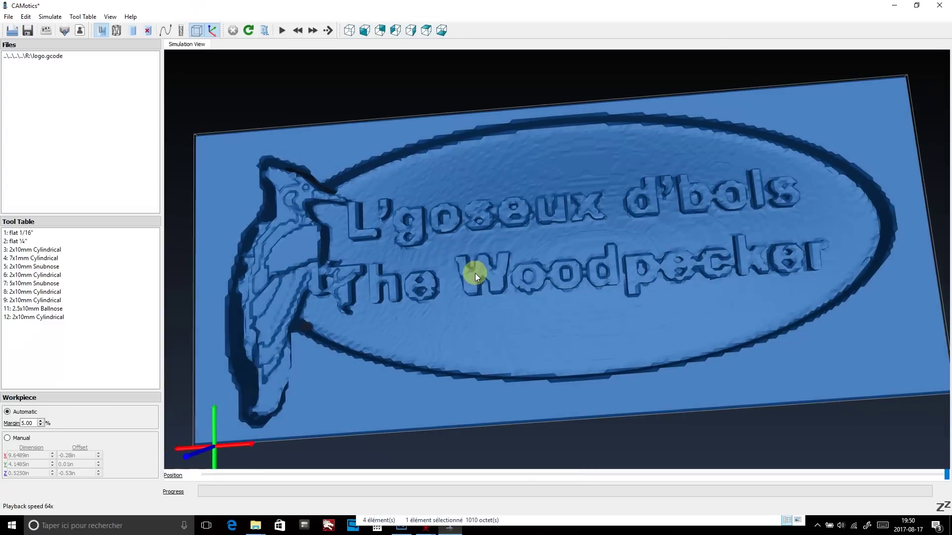
Save the simulation settings with Medium resolution and inch units
click(26, 16)
click(42, 107)
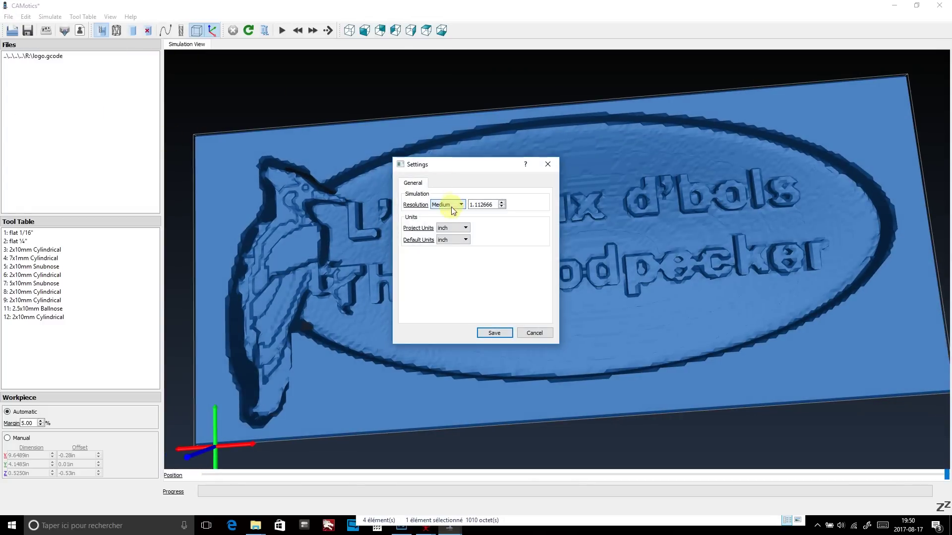
click(501, 331)
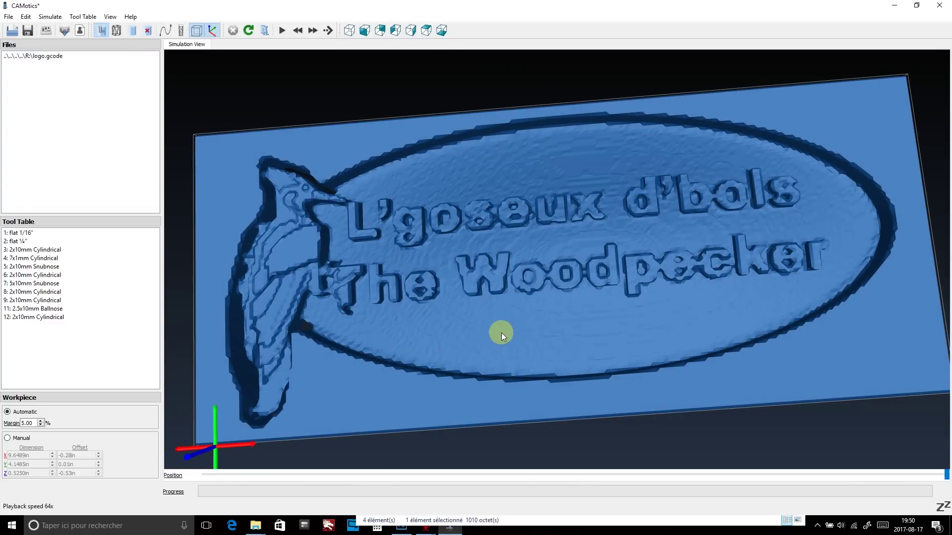
Inspect the simulated carving's lettering, woodpecker and border from several angles
drag(436, 305, 277, 271)
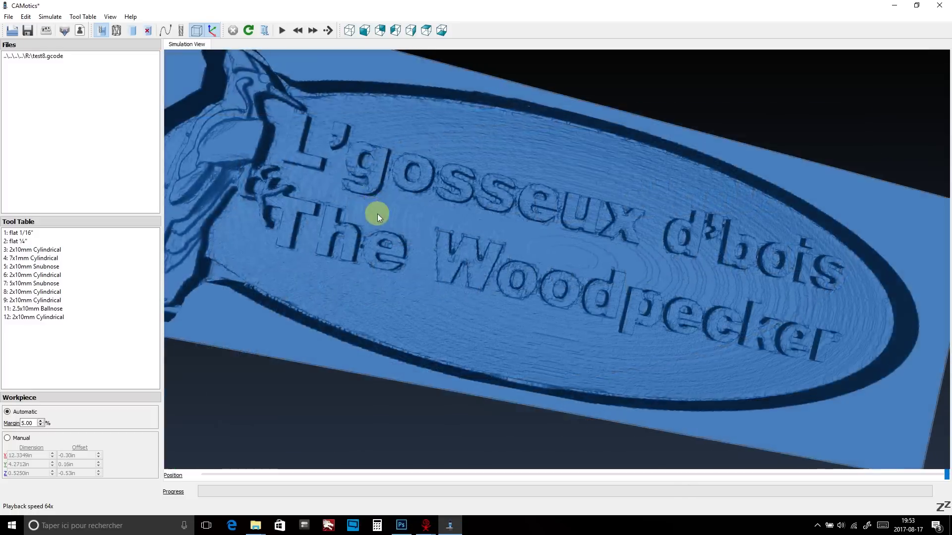
drag(377, 213, 689, 289)
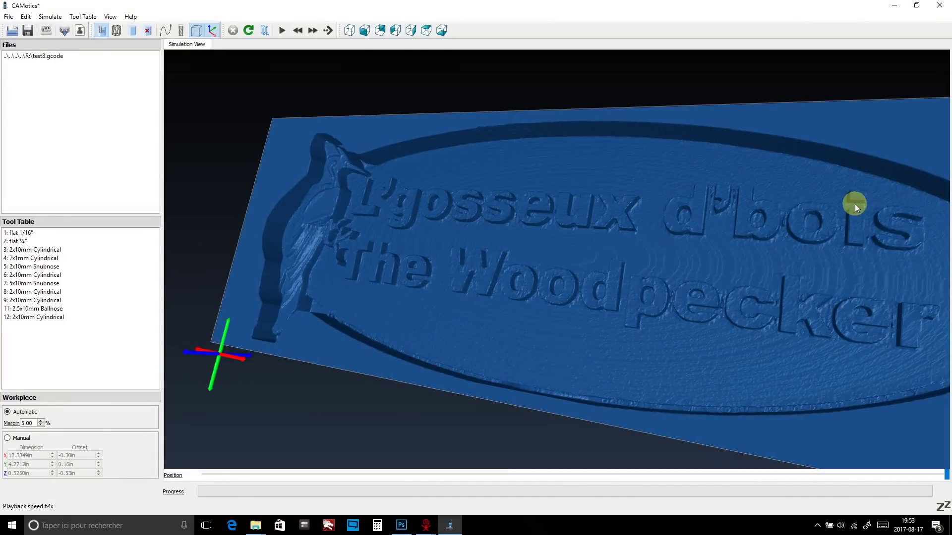
drag(513, 256, 258, 170)
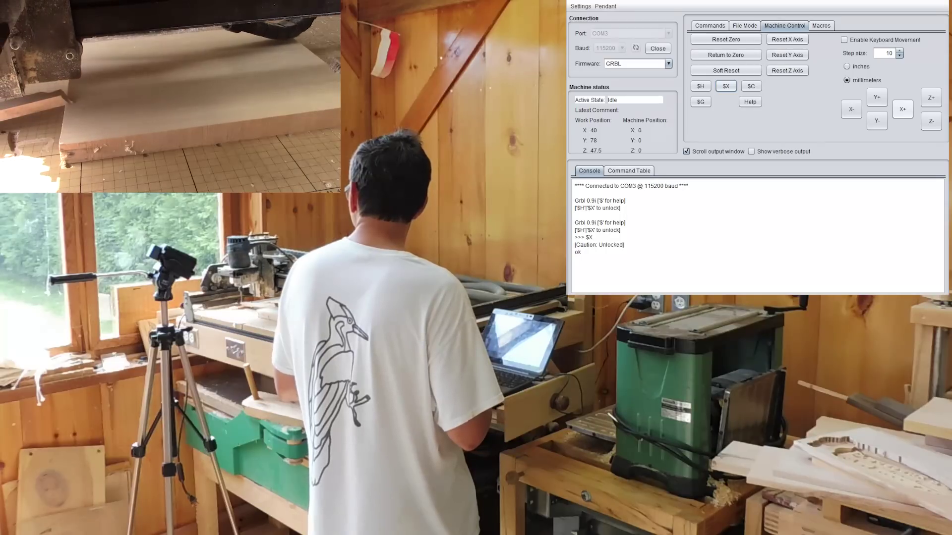
Switch to Universal Gcode Sender and jog the machine in 10 mm steps along X+ and Y+ to machine position X 90, Y 30
key(space)
key(space)
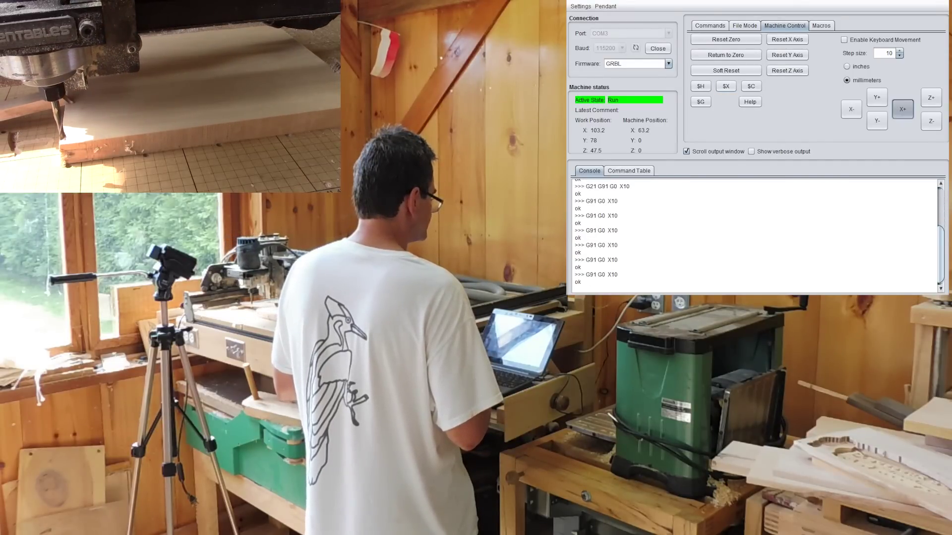
key(space)
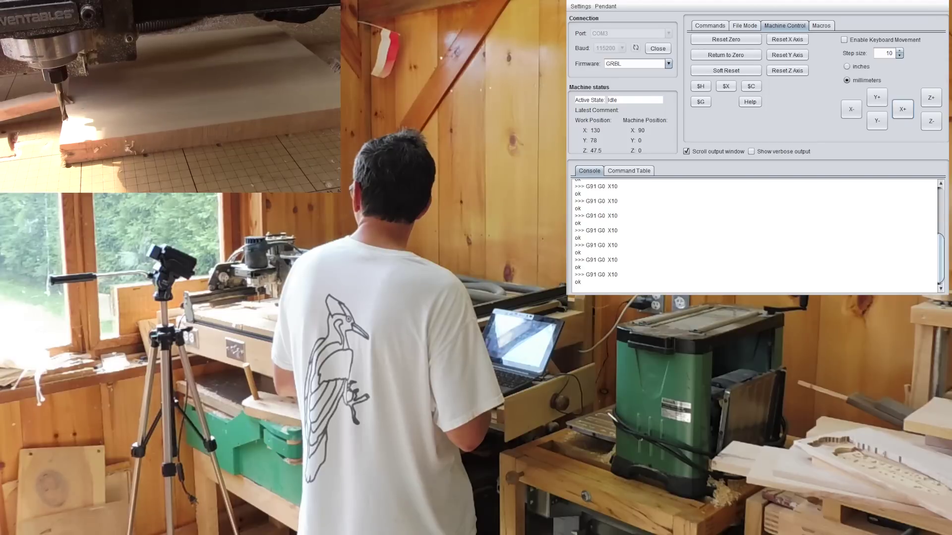
key(space)
key(space)
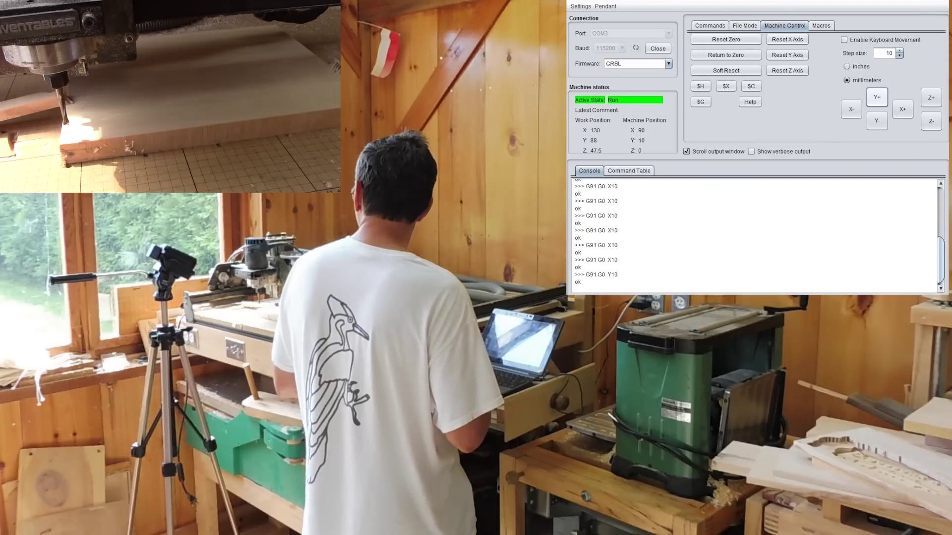
key(space)
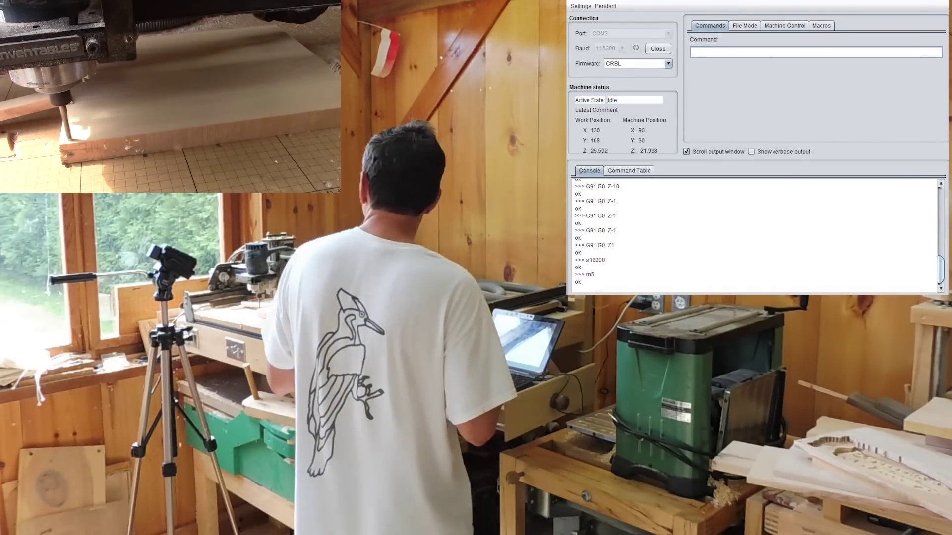
Send the m3 command to start the spindle
text(m3)
key(Return)
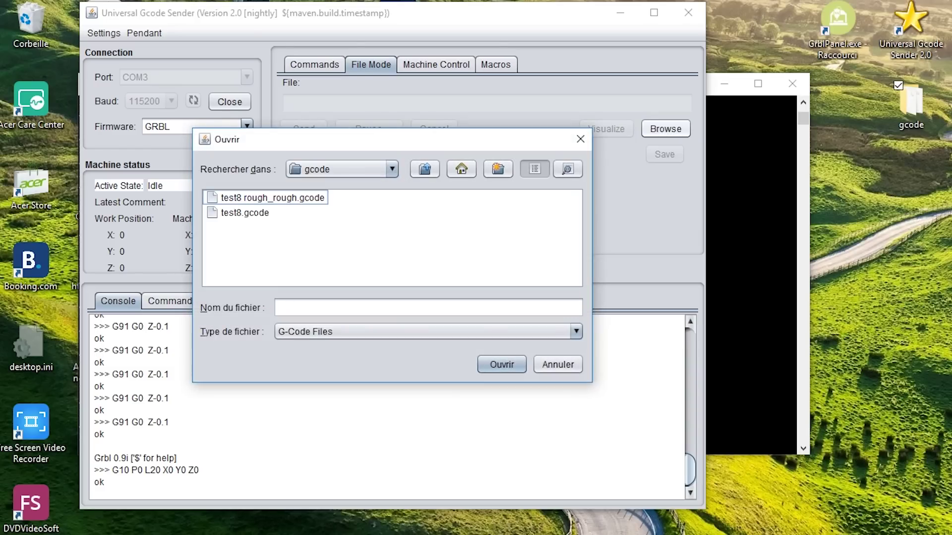
Load "test8 rough_rough.gcode" from the gcode folder and preview its toolpath in a repositioned, enlarged G-Code Visualizer
double_click(273, 198)
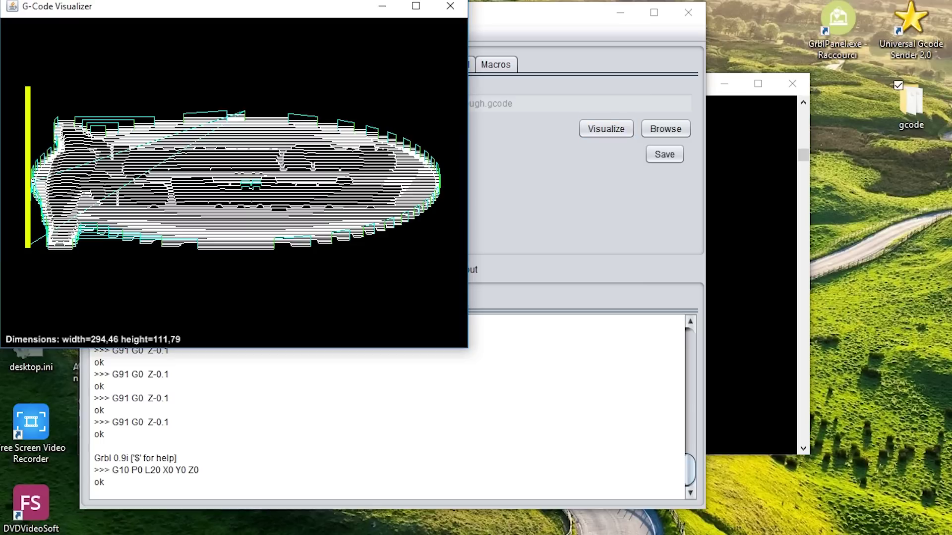
drag(199, 6, 566, 176)
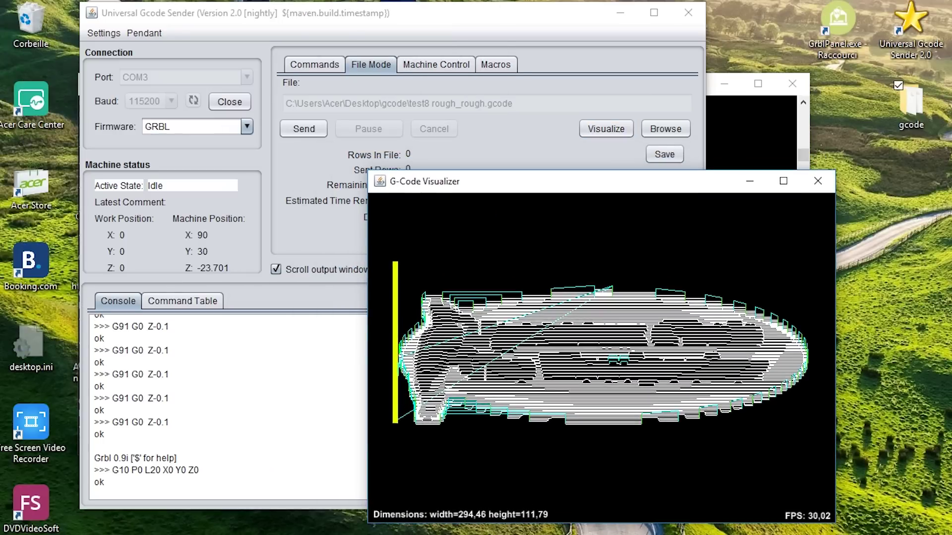
drag(835, 523, 947, 534)
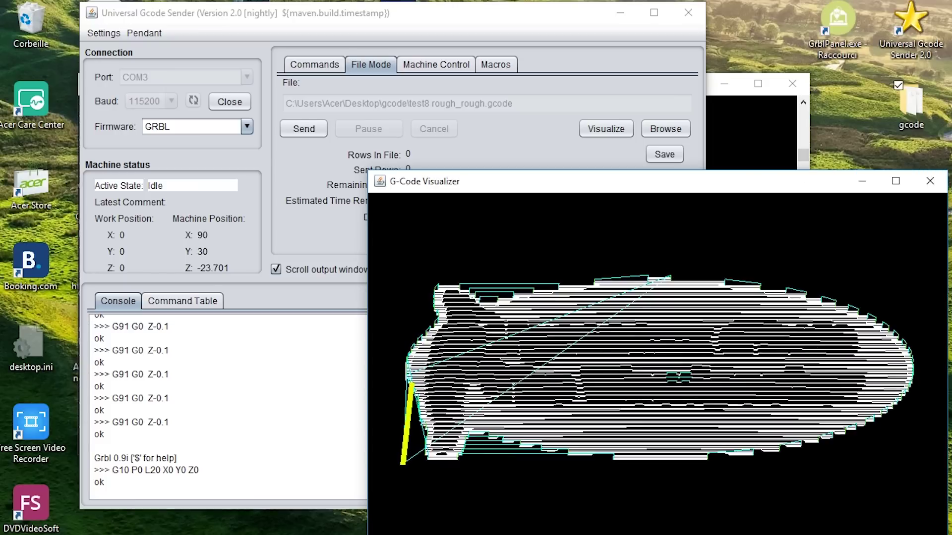